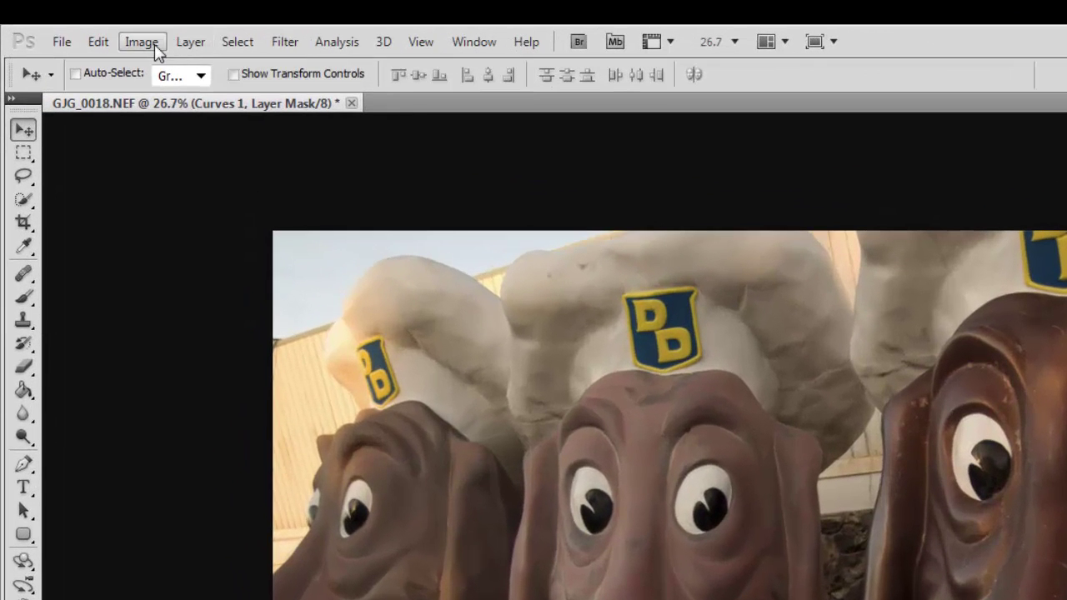
Browse the Image adjustments list and close it without choosing anything
left_click(77, 23)
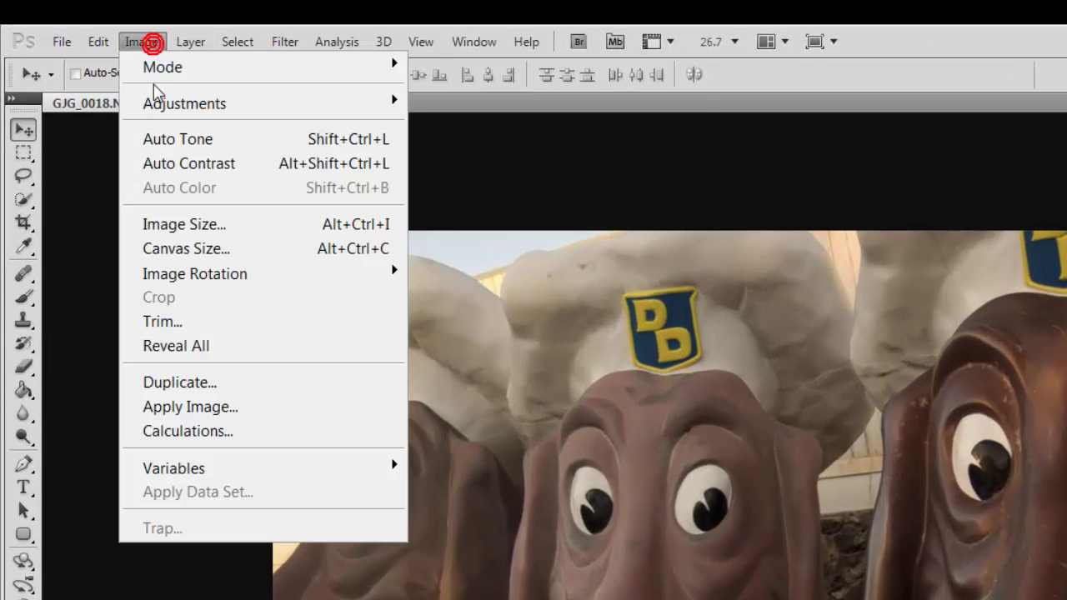
mouse_move(158, 104)
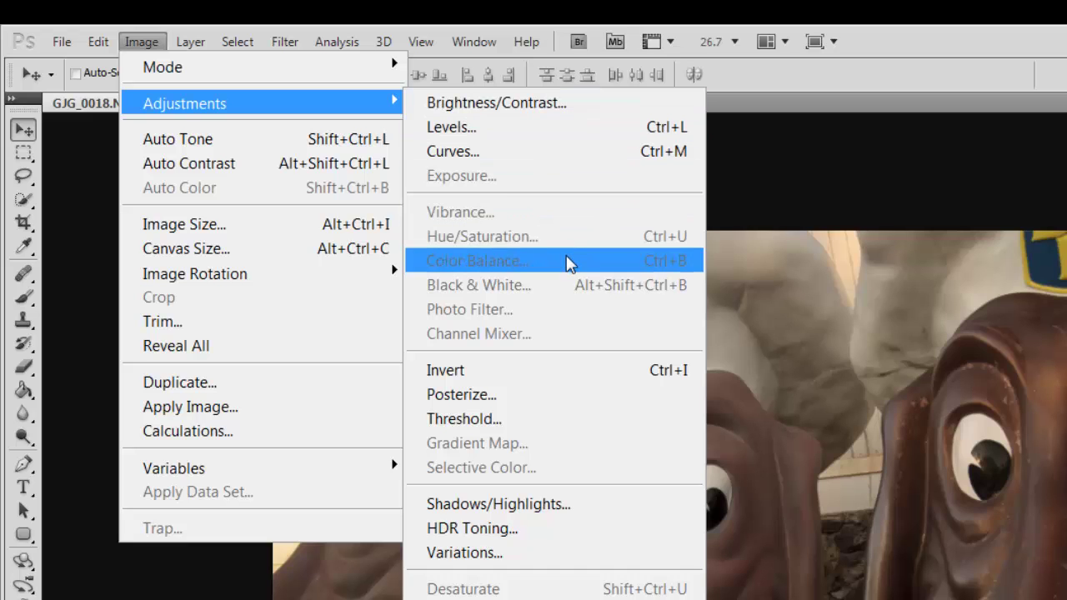
left_click(807, 168)
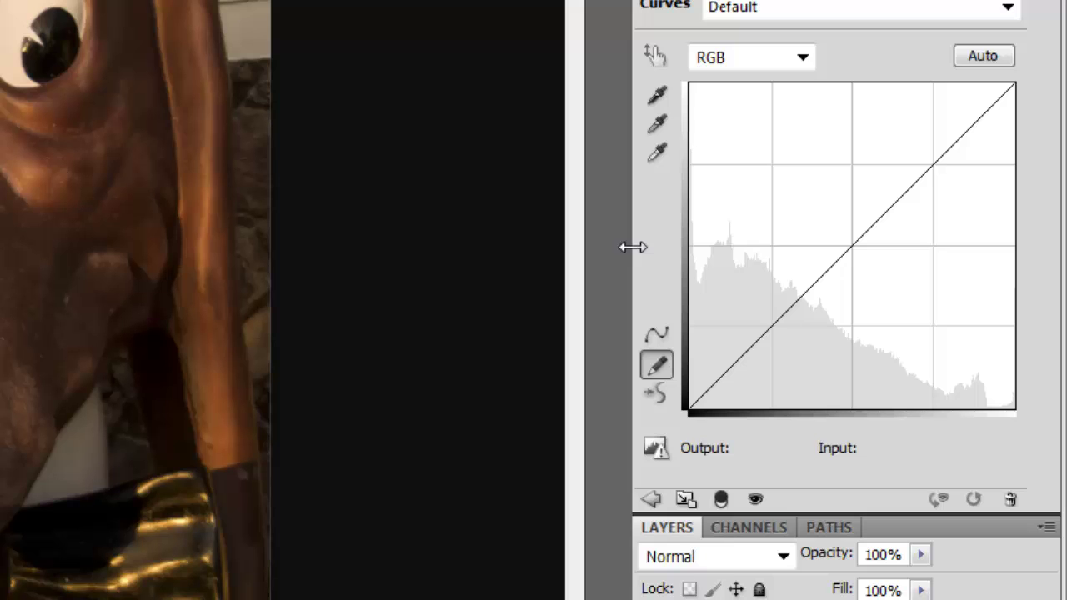
Widen the panel dock, then view the Red, Green and Blue curves before returning to RGB
left_click_drag(632, 247, 492, 247)
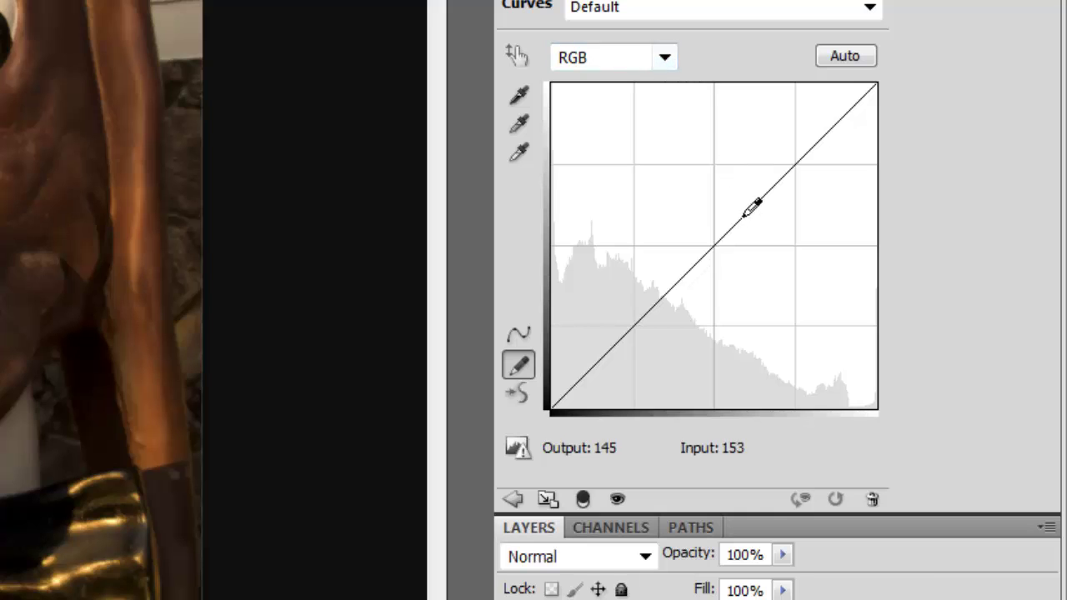
left_click(671, 56)
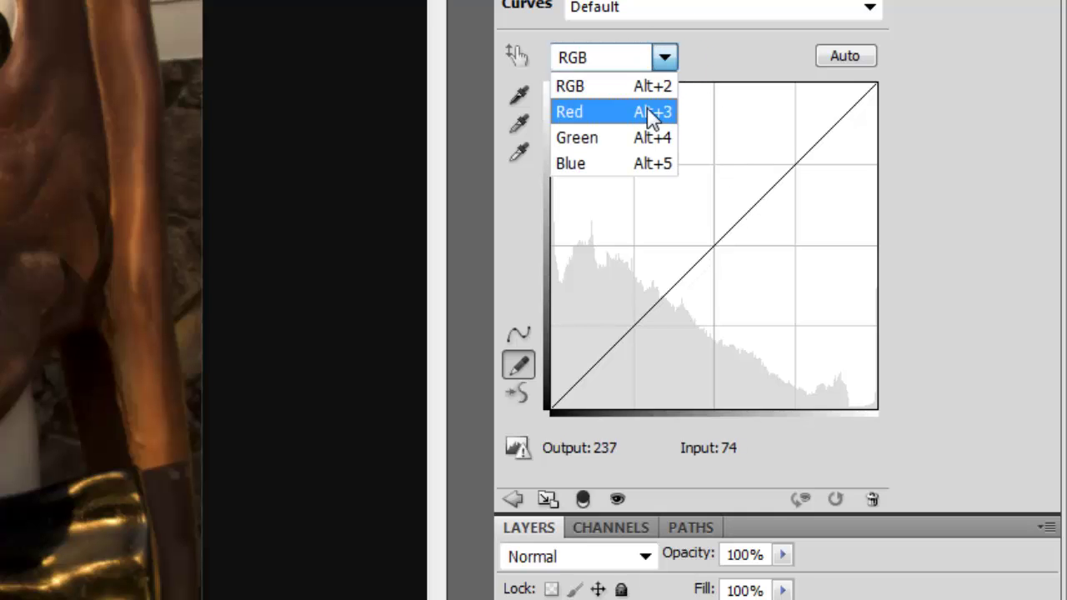
left_click(650, 117)
left_click(666, 57)
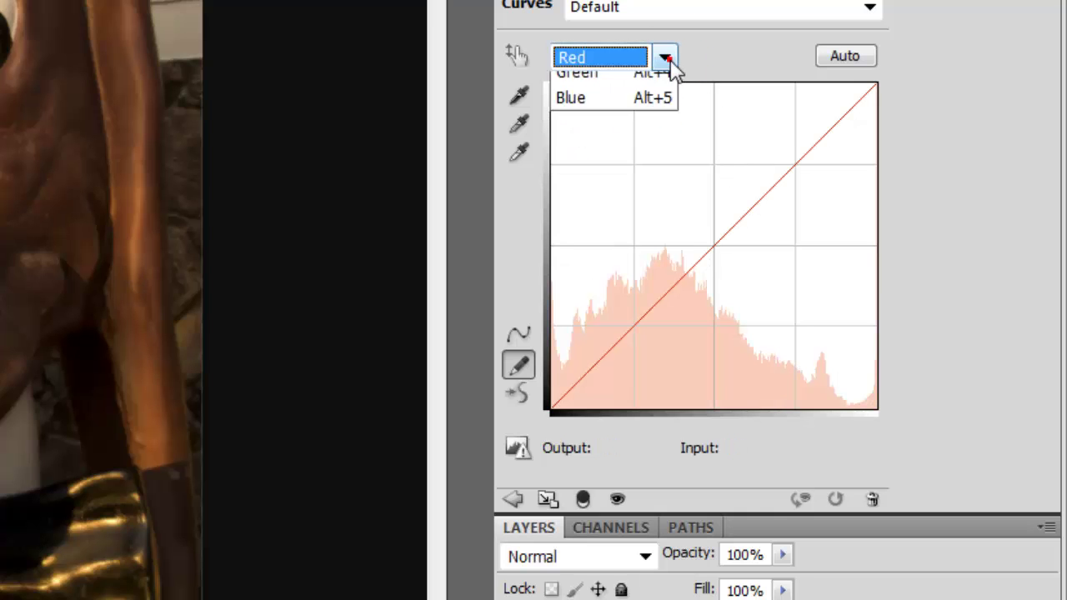
left_click(662, 137)
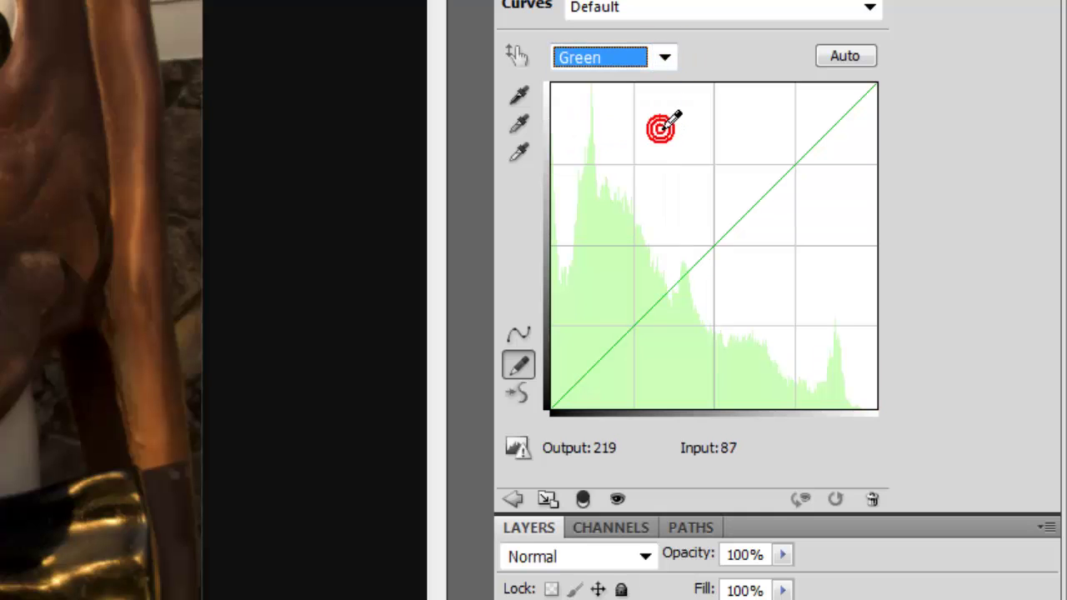
left_click(666, 57)
left_click(648, 161)
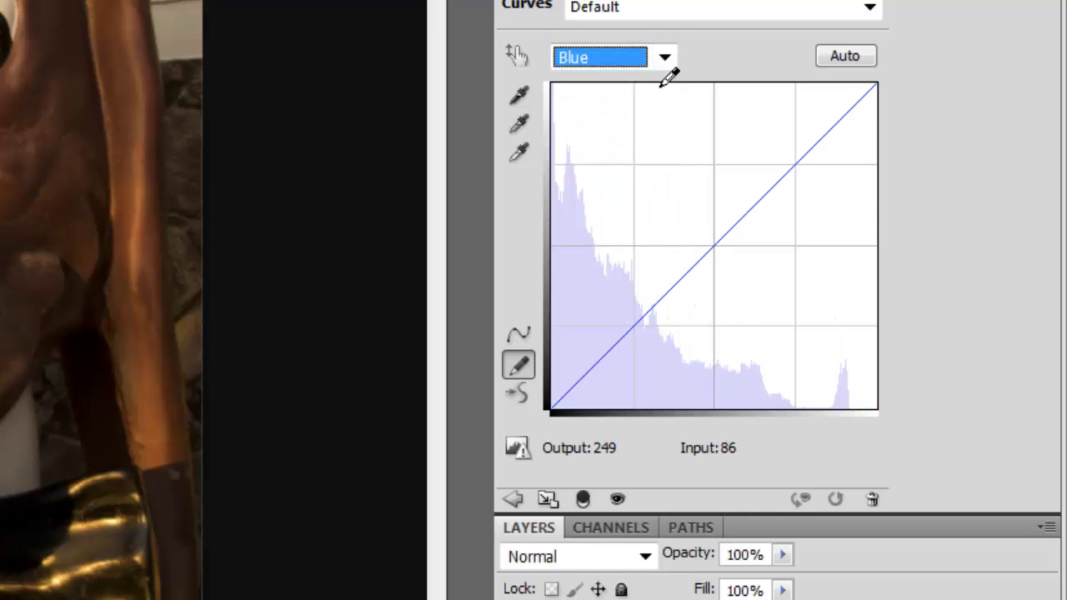
left_click(666, 59)
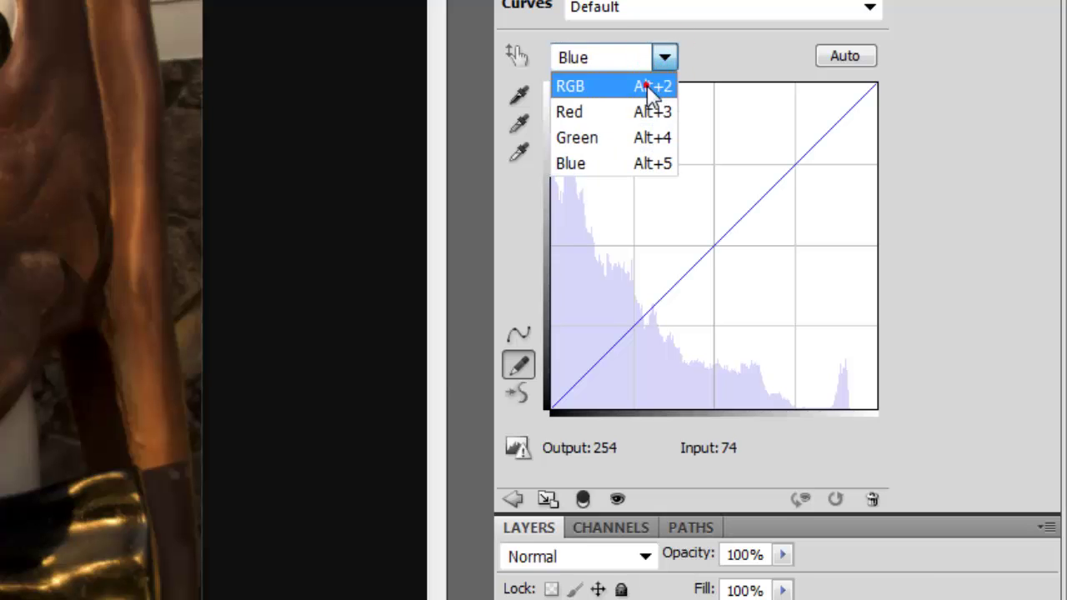
left_click(646, 79)
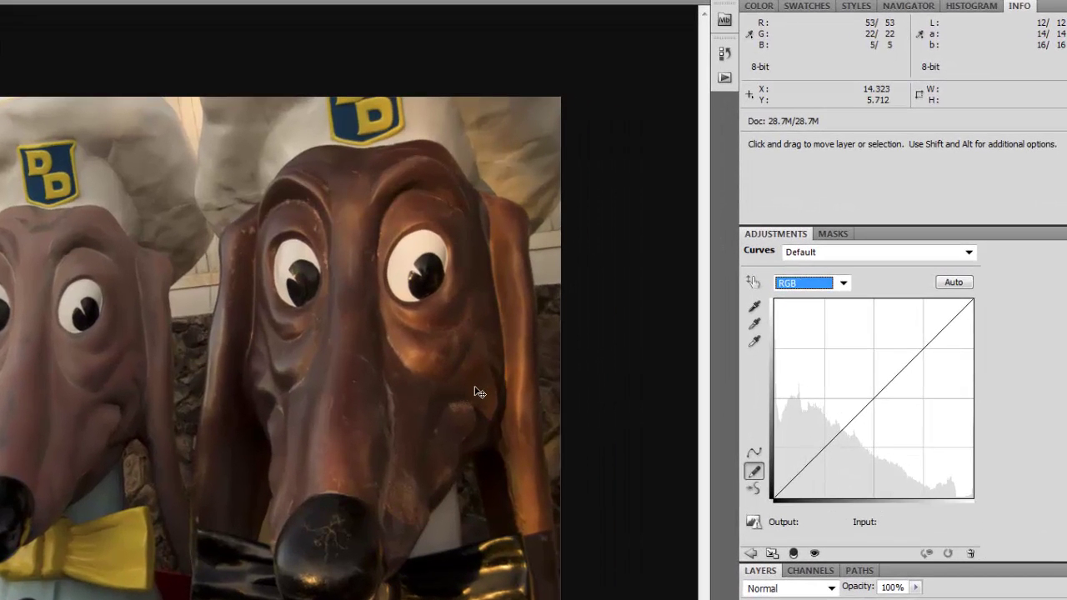
left_click(481, 387)
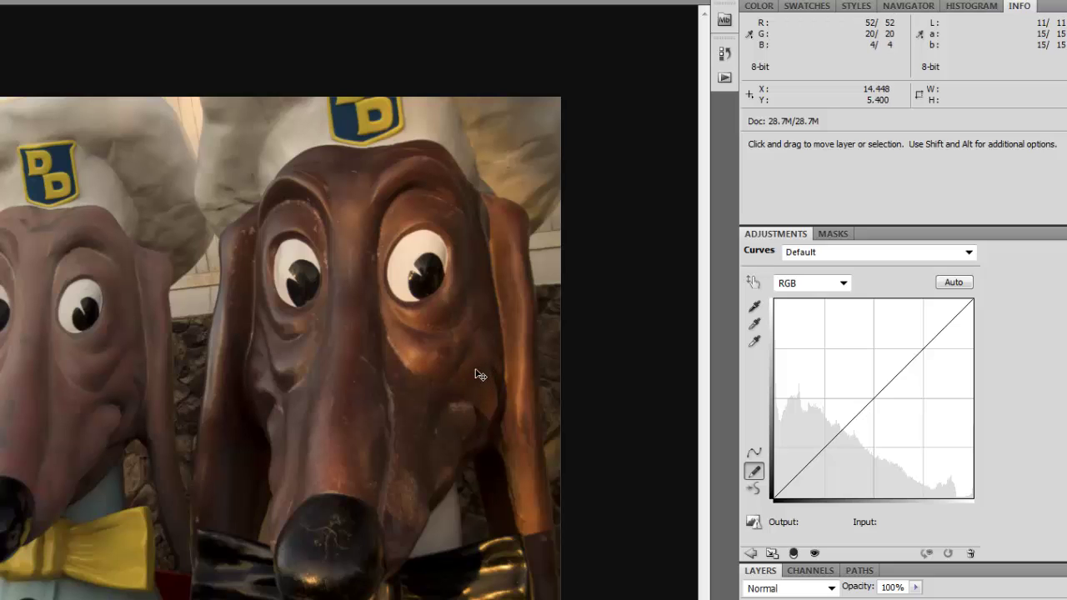
left_click(752, 310)
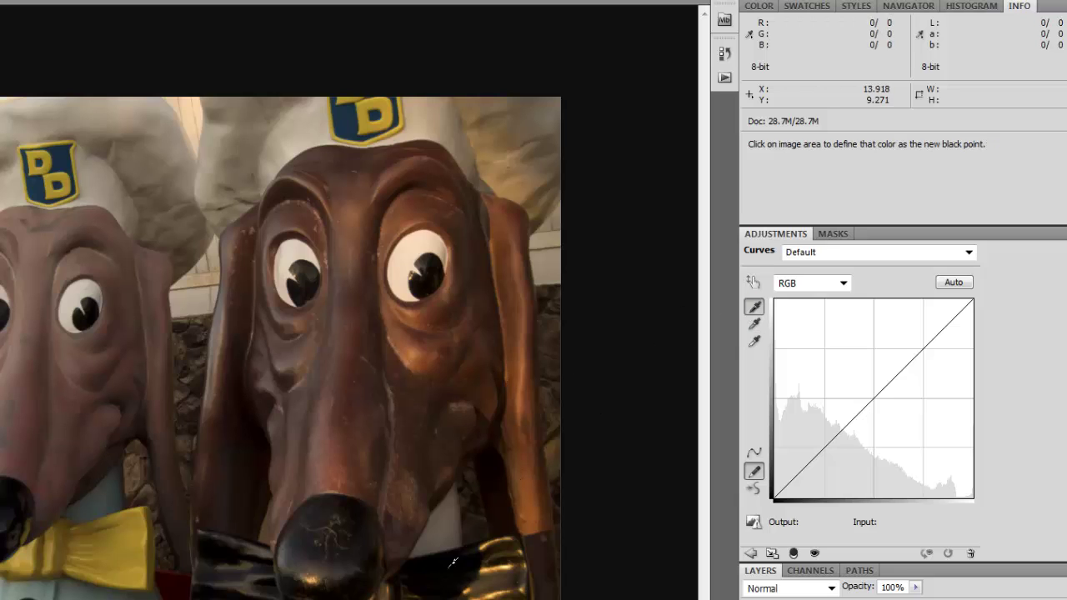
left_click(448, 567)
left_click(753, 341)
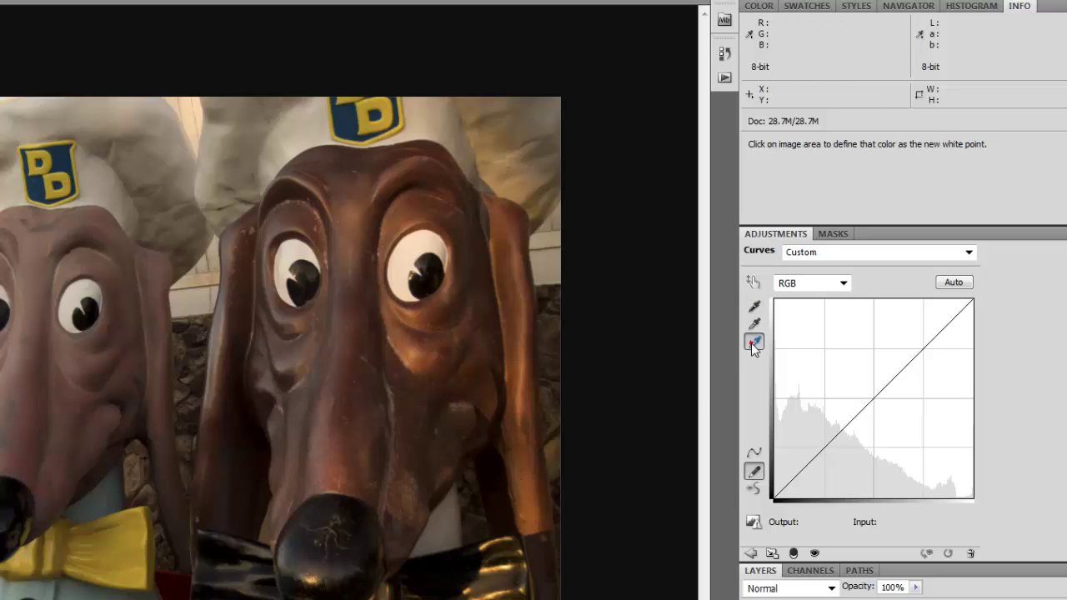
left_click(288, 246)
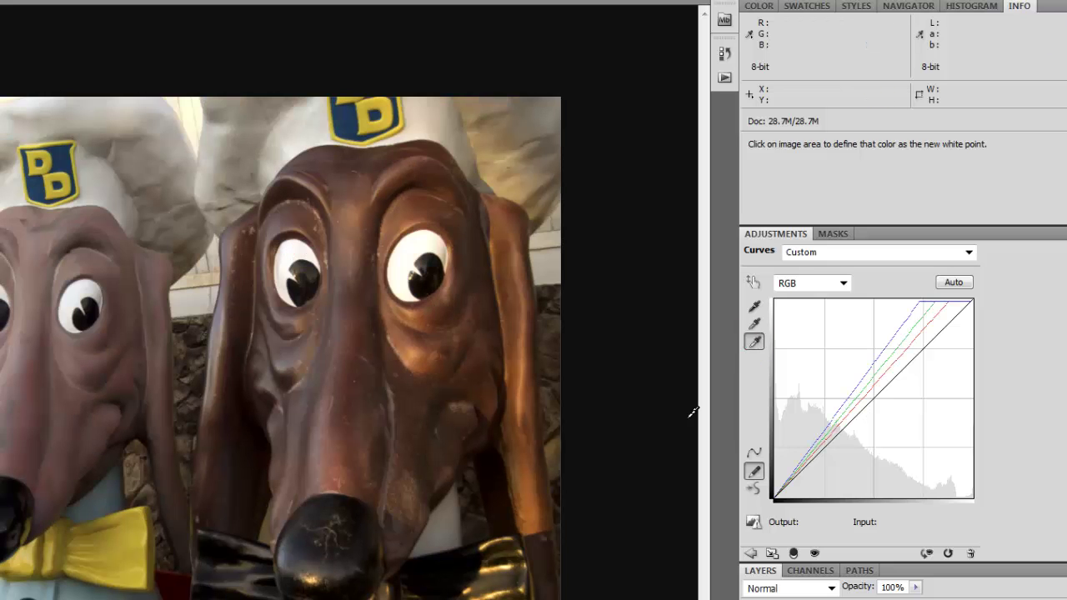
left_click(752, 323)
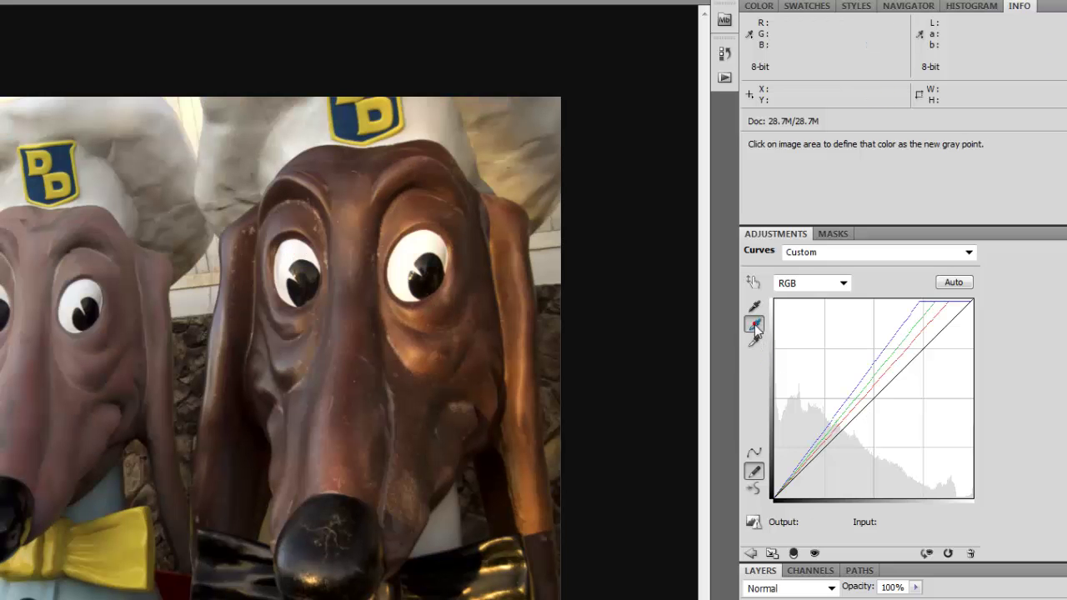
left_click(444, 522)
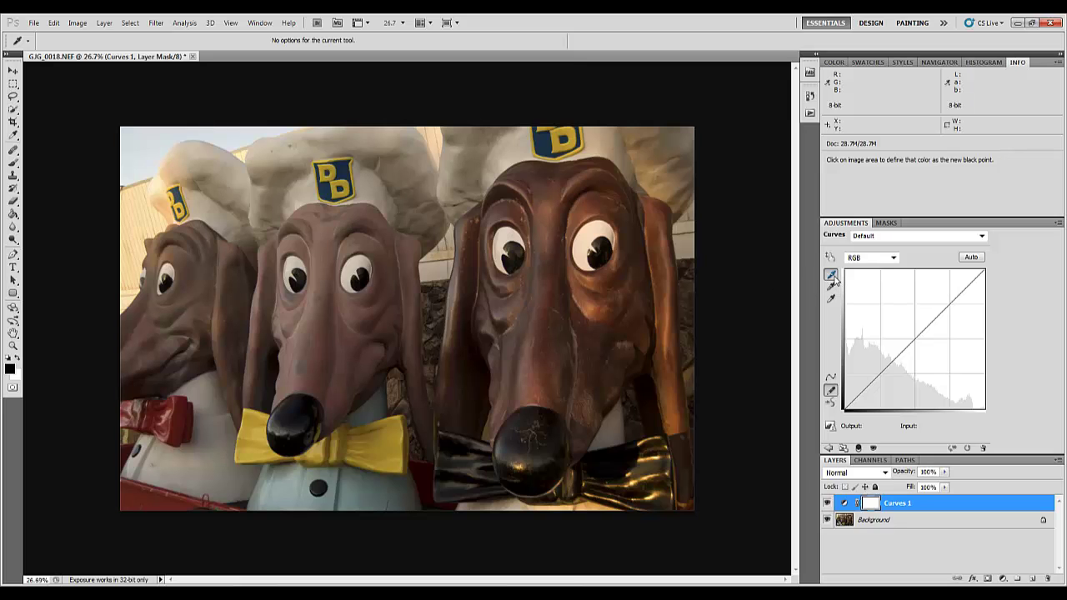
Sample the photo with the black-point eyedropper to set a black point
left_click(613, 425)
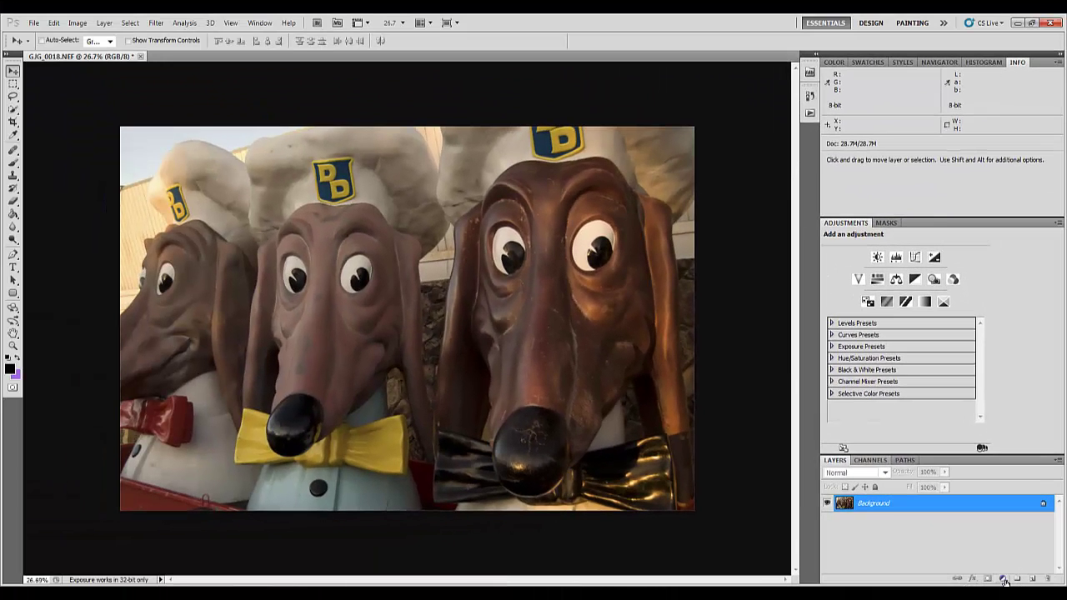
Add a Curves adjustment layer from the Layers panel's new adjustment layer button
left_click(1003, 580)
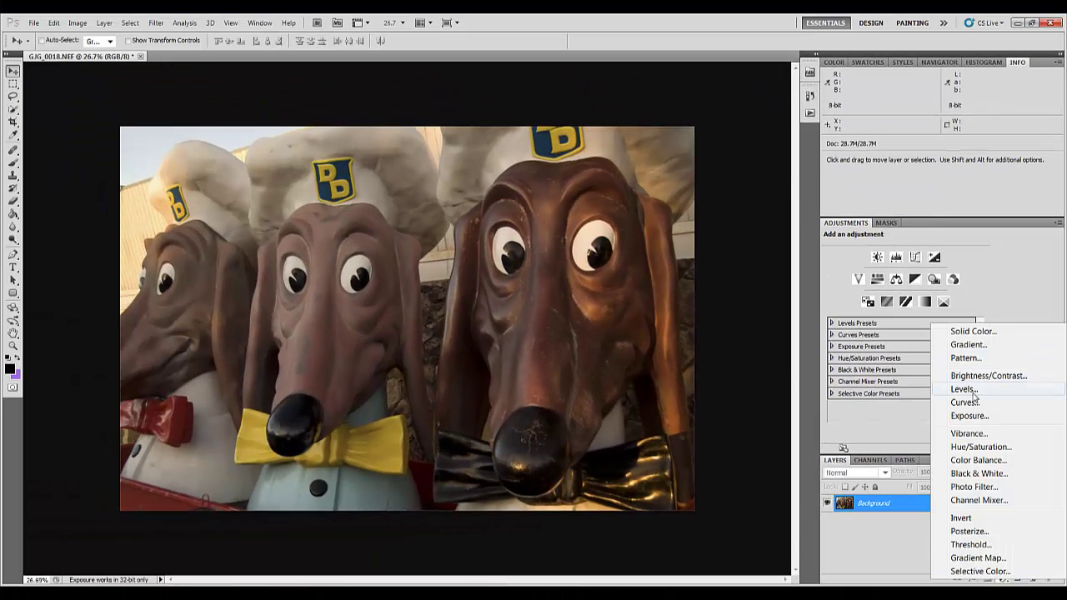
left_click(965, 402)
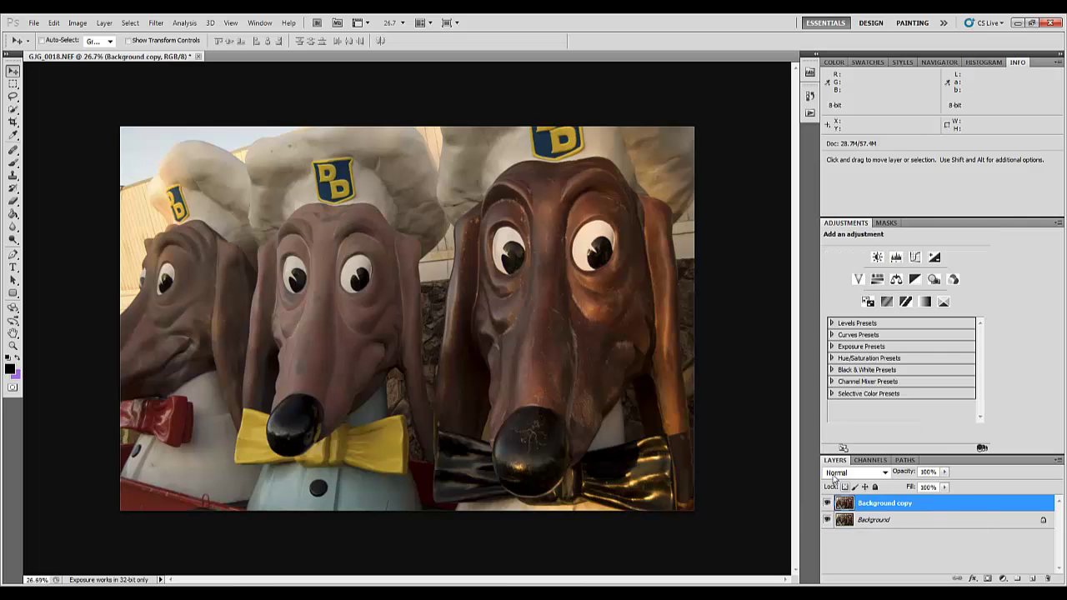
Launch Curvemeister 3 on the dog photo and widen the photo pane beside the curves
left_click(158, 23)
left_click(202, 326)
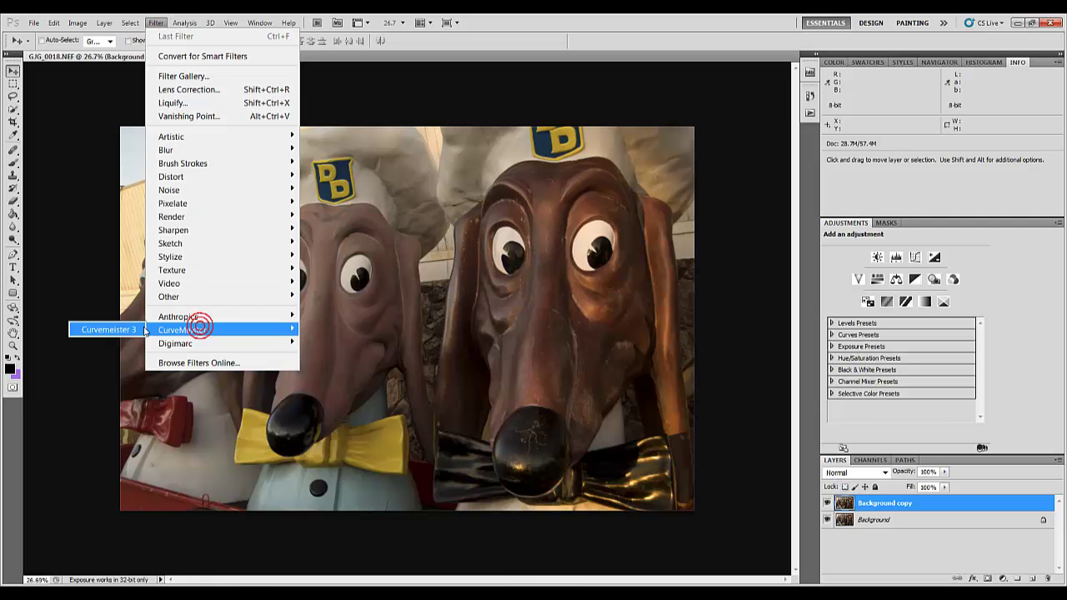
left_click(139, 333)
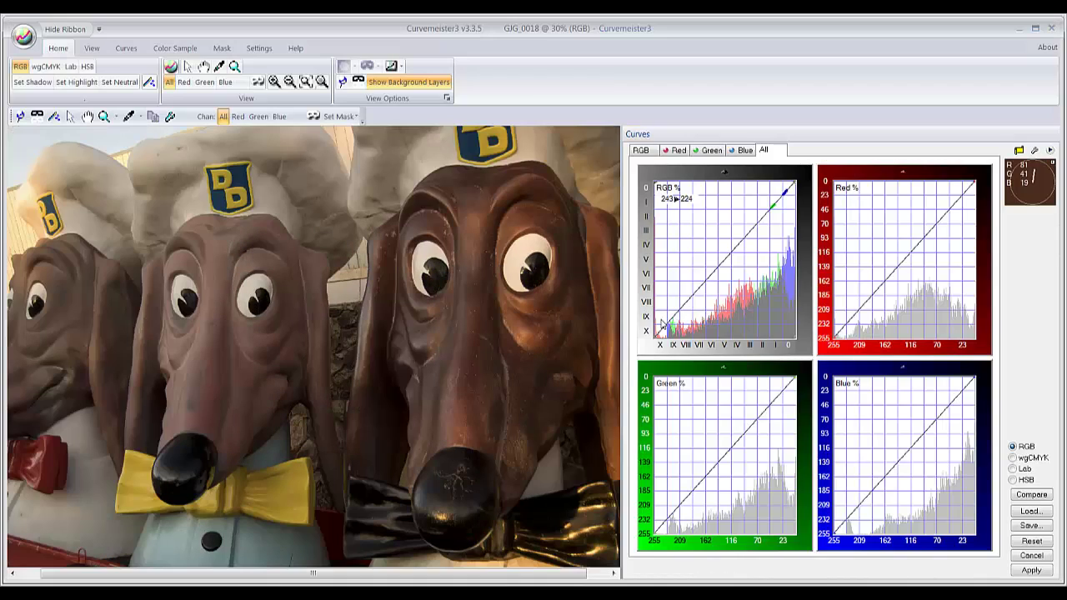
left_click_drag(621, 310, 685, 309)
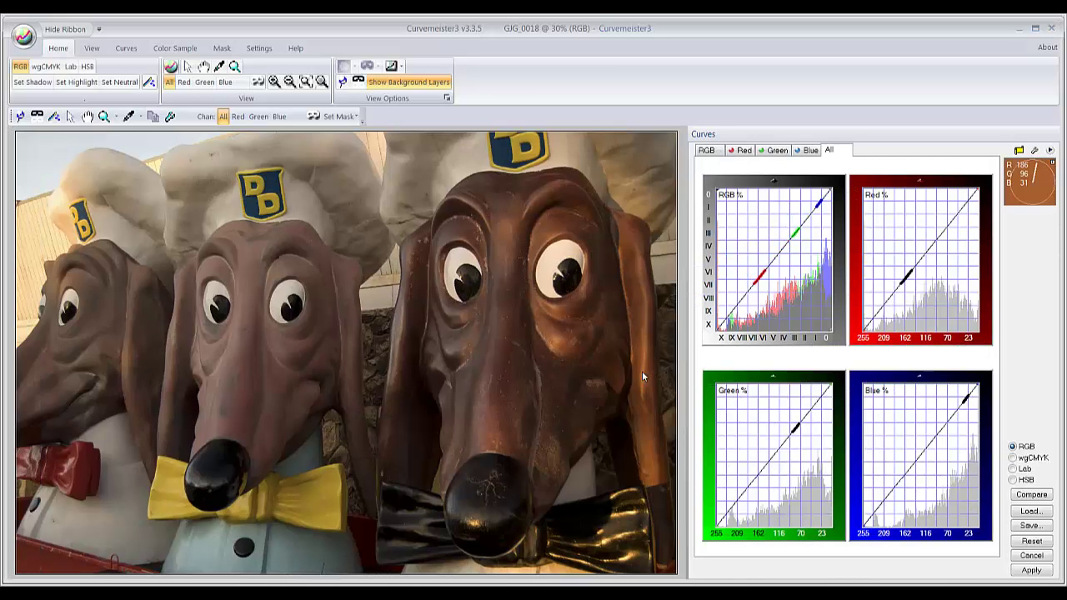
scroll(471, 377, "down", 2)
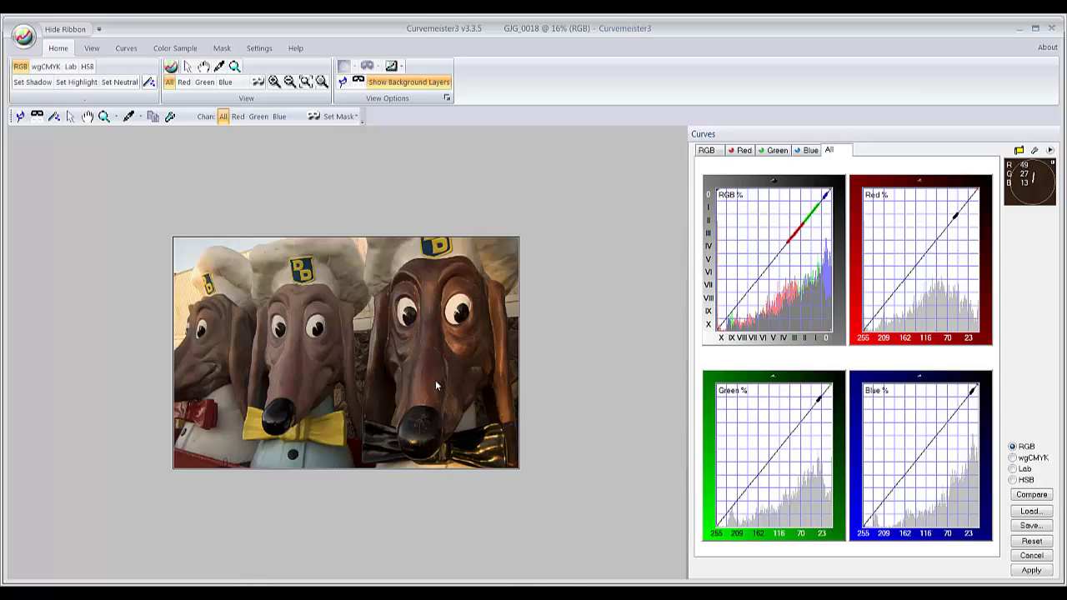
scroll(425, 376, "up", 2)
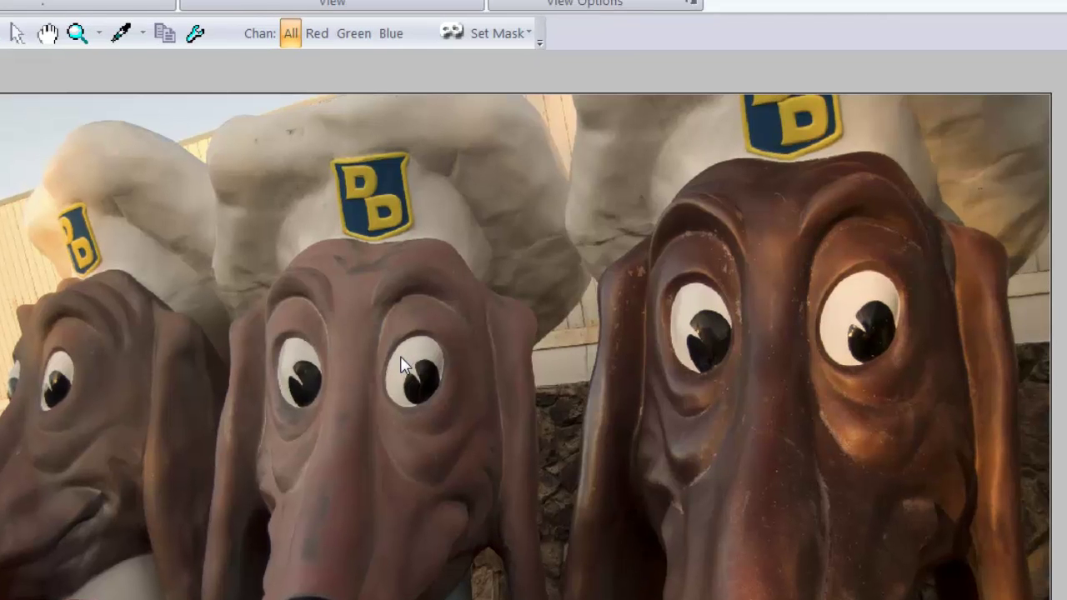
Make the middle dog's eye white a neutral point, bending the Green curve to map 75 to 81
right_click(400, 360)
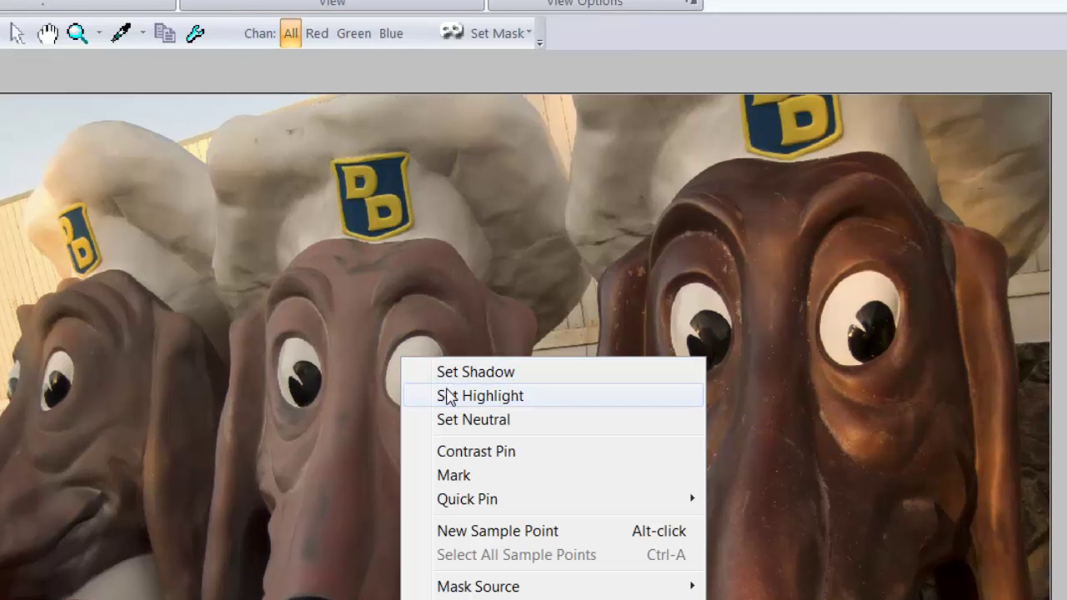
left_click(451, 419)
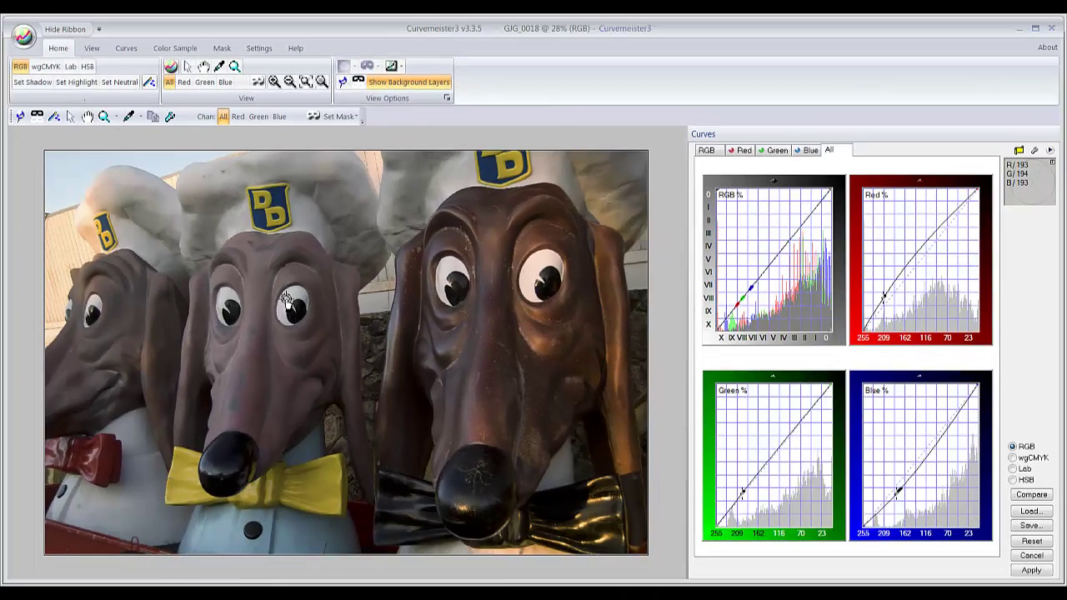
left_click(288, 302)
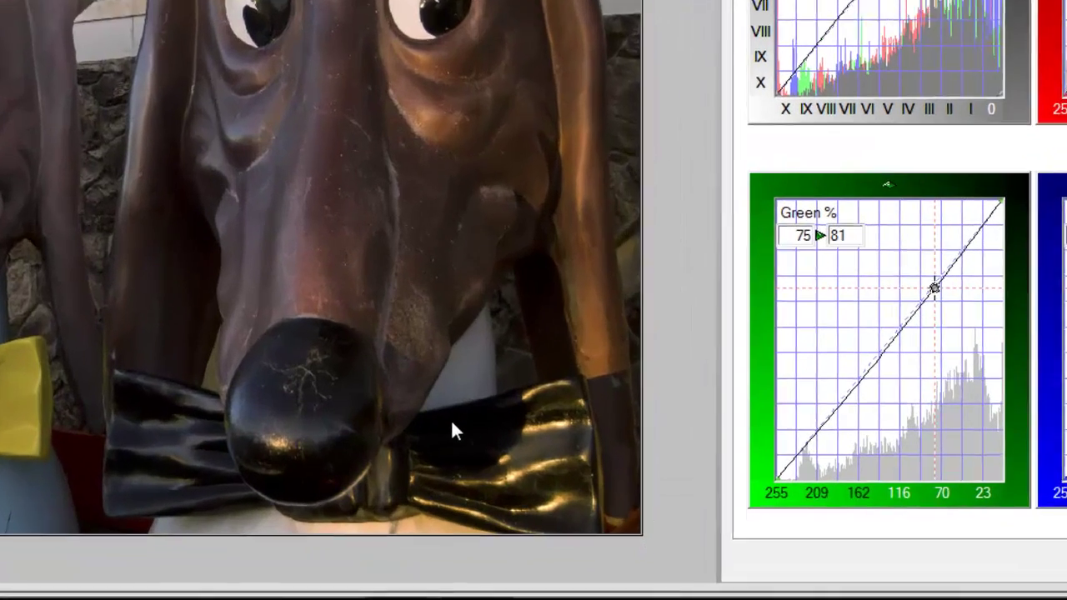
Check the bow tie's point options and switch between the Blue, Green and Red curves
right_click(552, 496)
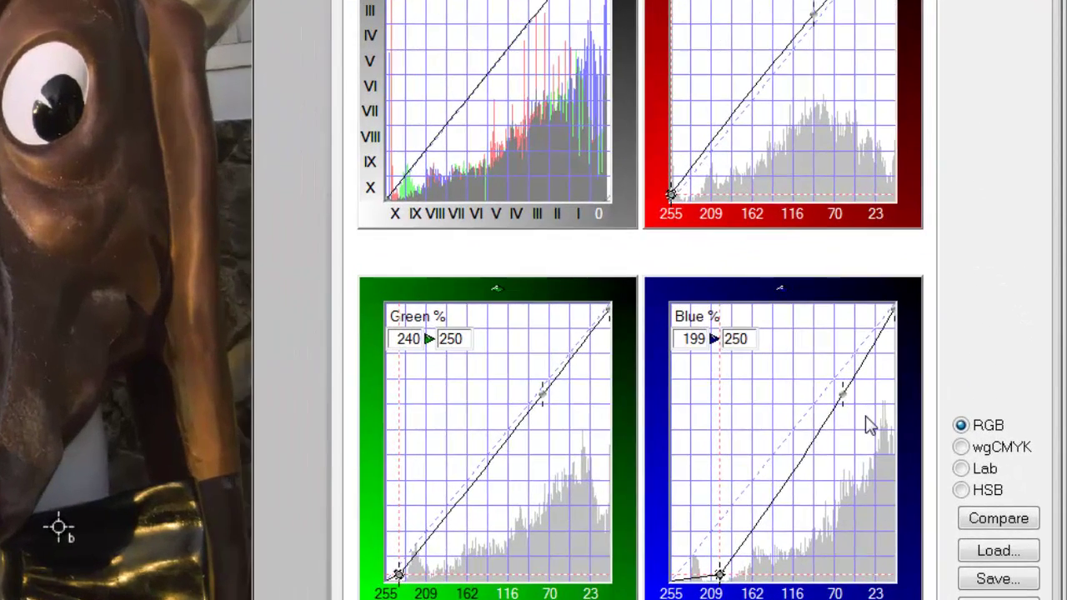
left_click(865, 422)
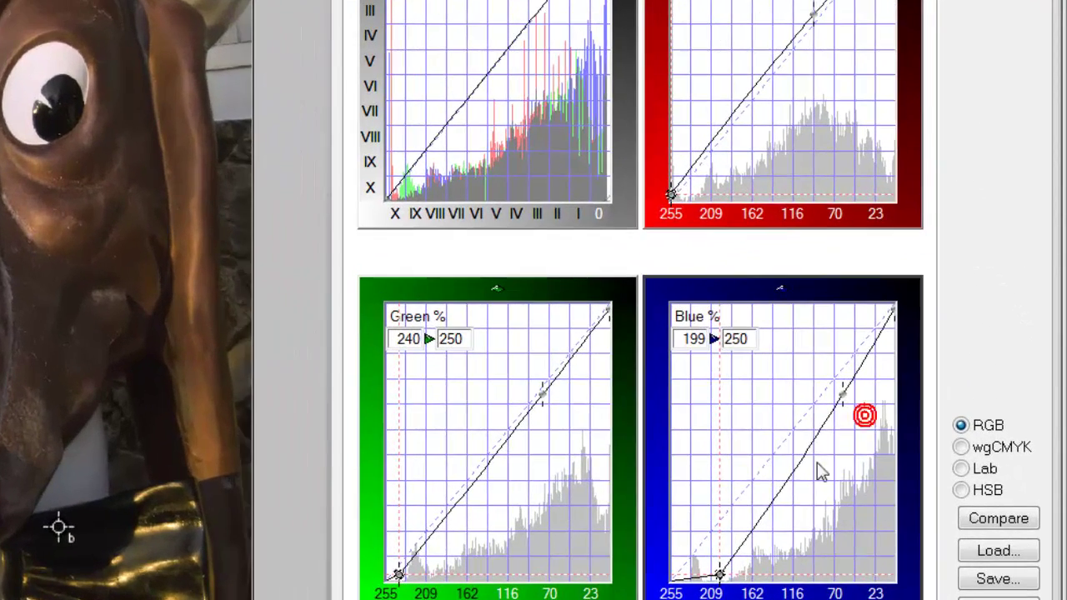
left_click(547, 419)
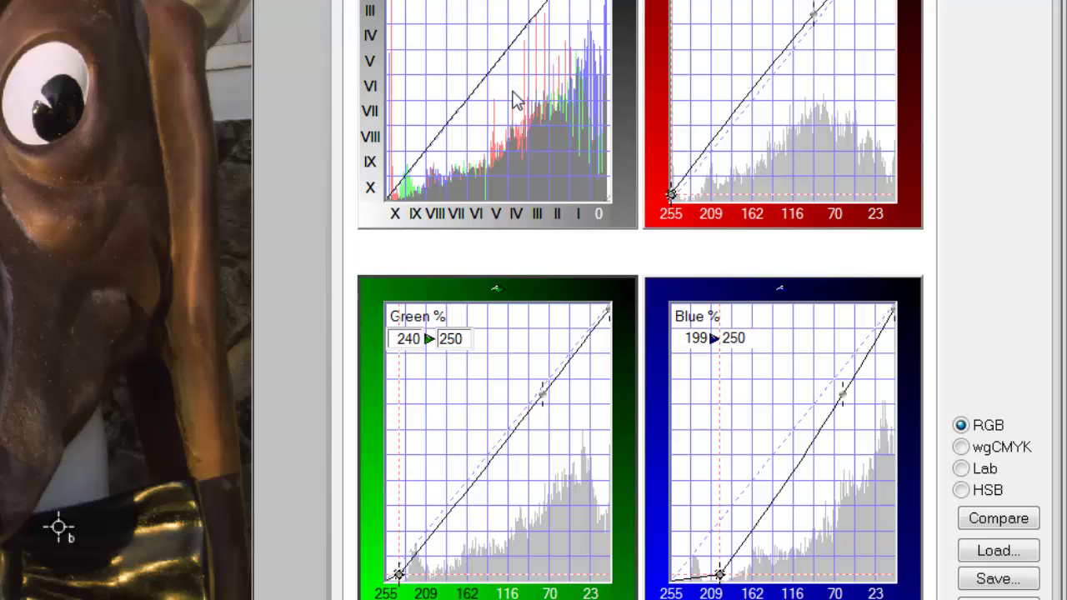
left_click(825, 30)
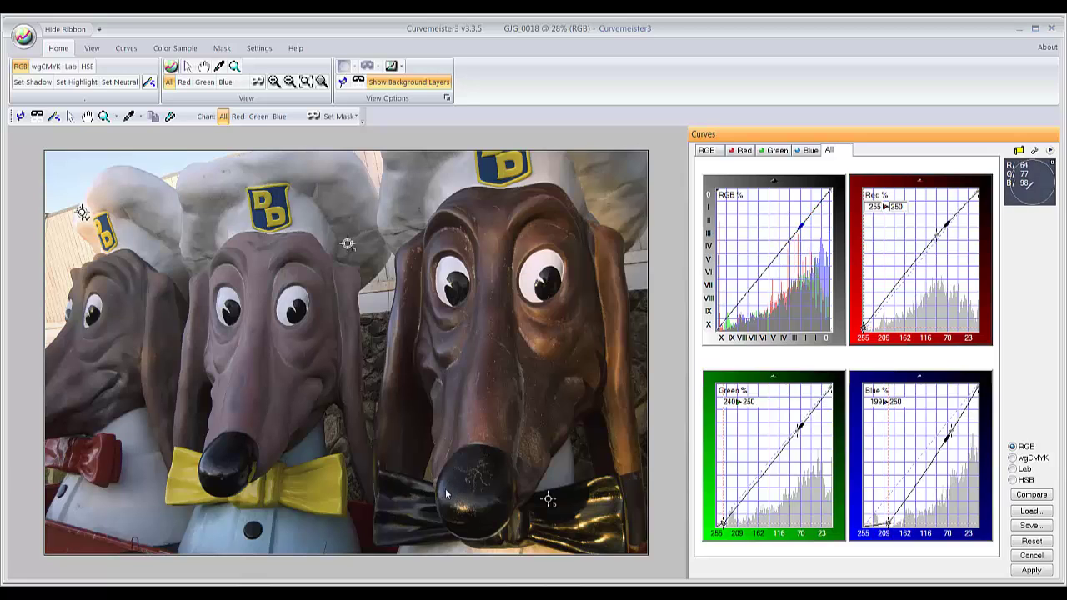
Reset all curves to straight lines and switch Curvemeister to Lab mode
key("alt+r")
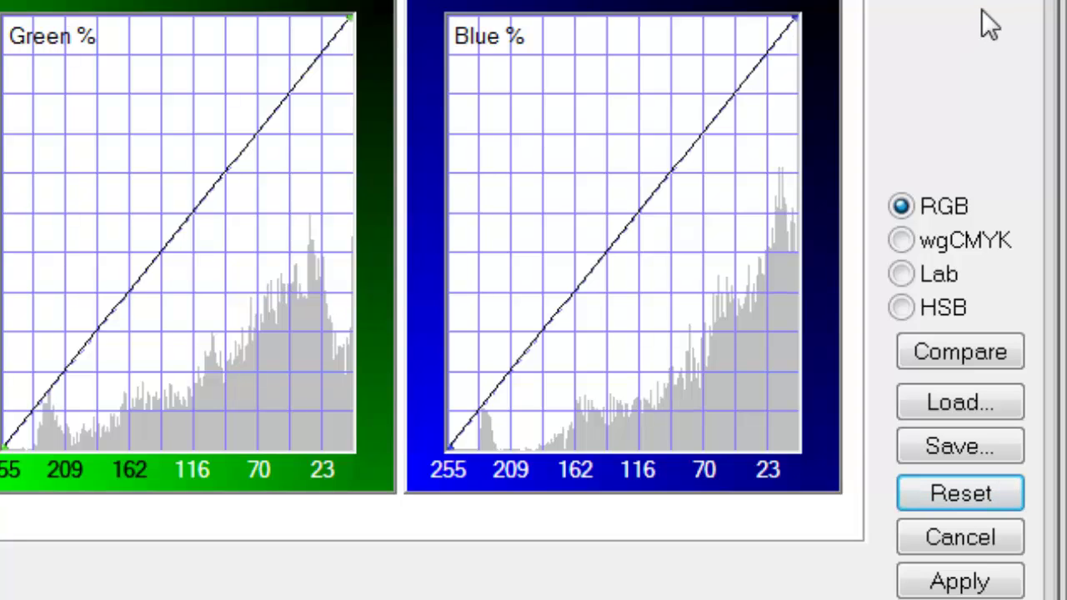
left_click(905, 276)
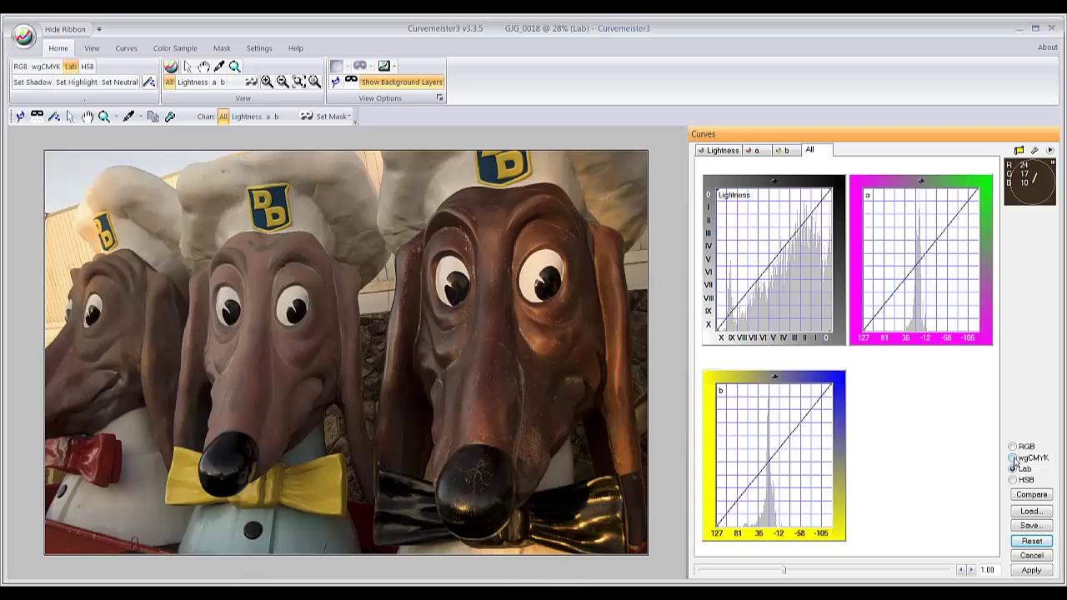
Preview the curves as wgCMYK and HSB channels, then return to RGB
left_click(1013, 458)
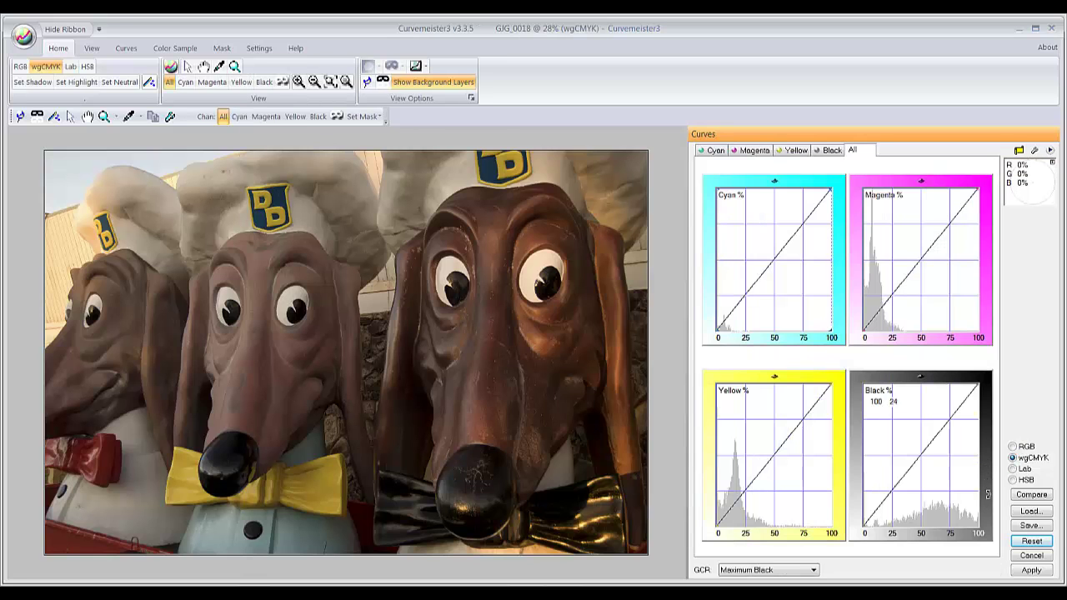
left_click(1013, 481)
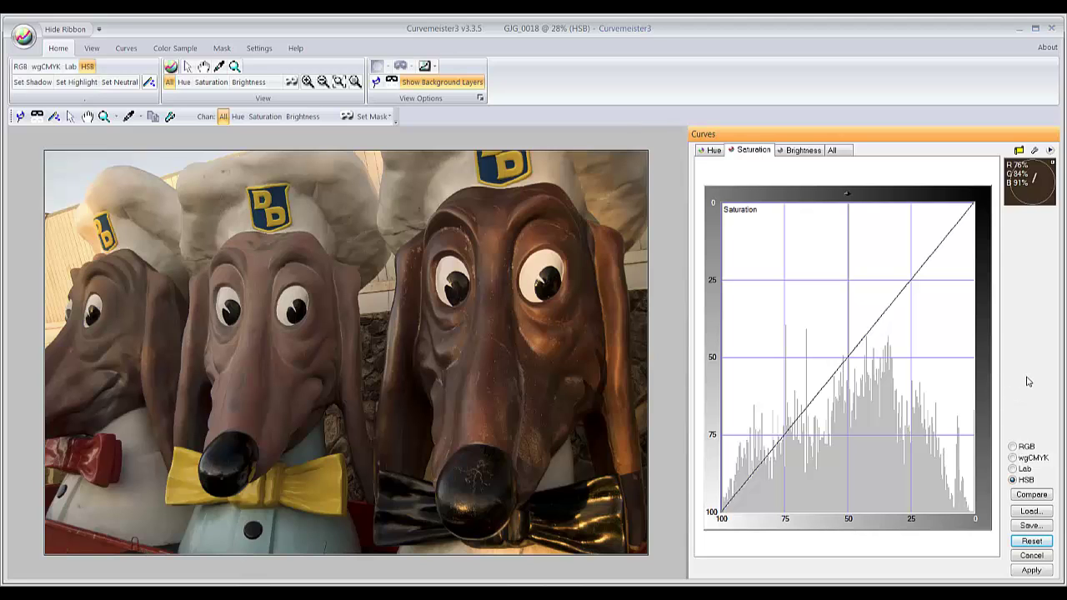
left_click(1012, 447)
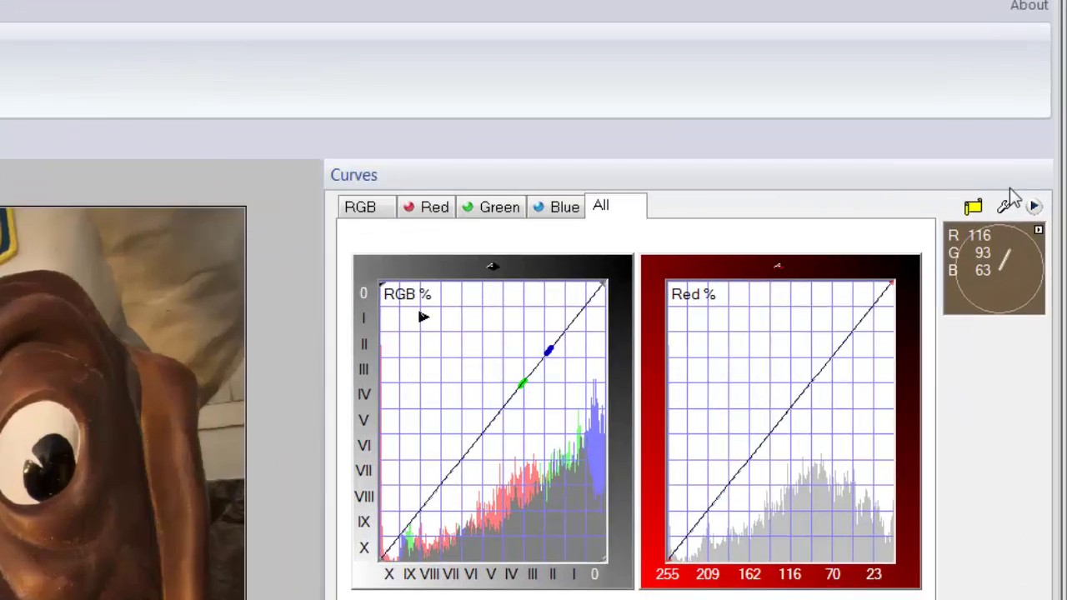
left_click(1035, 150)
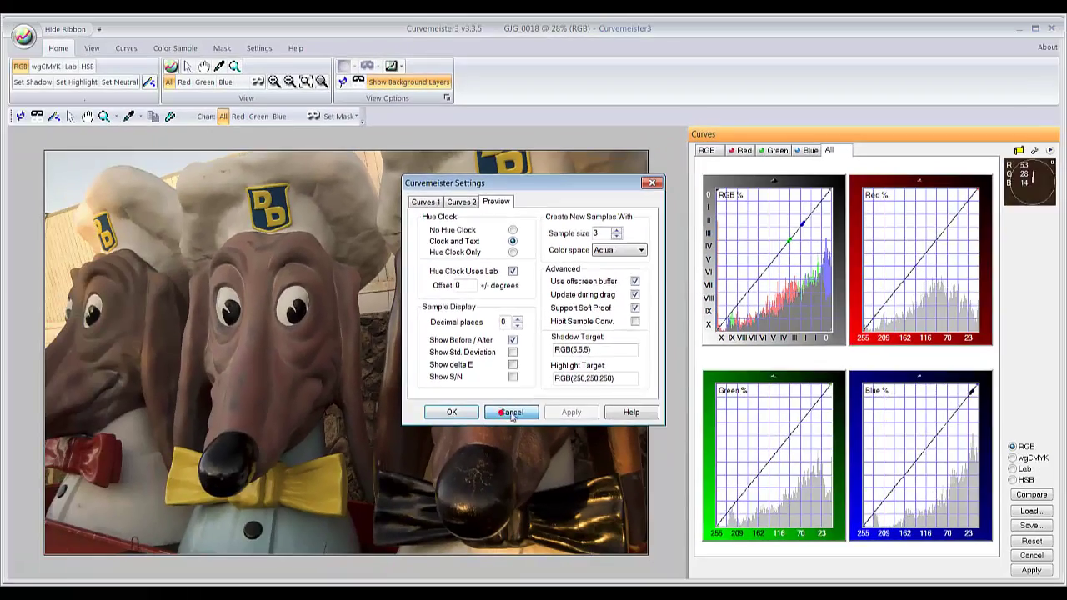
left_click(396, 553)
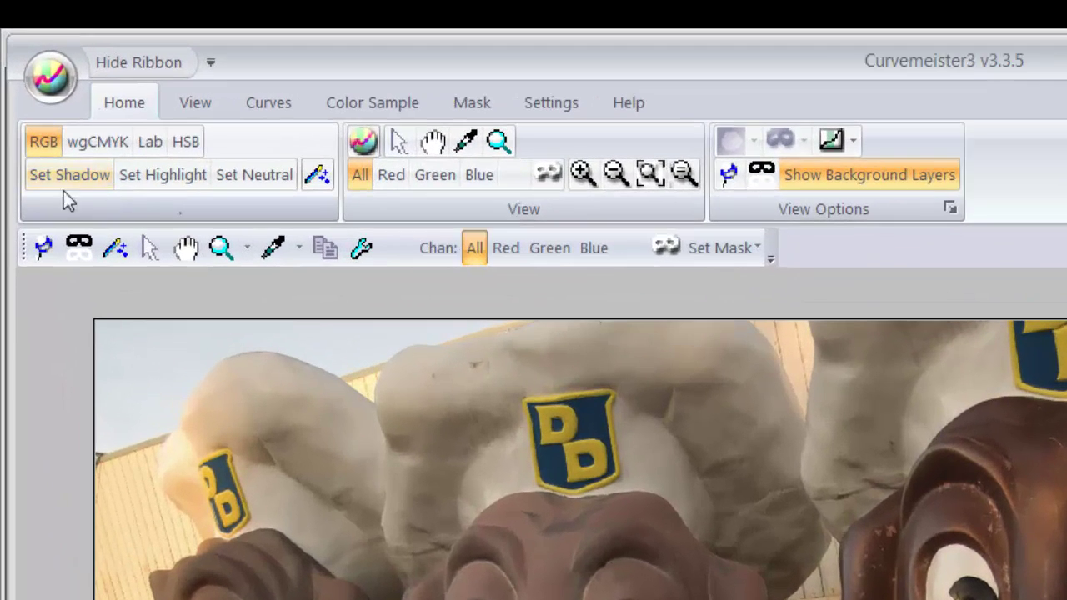
left_click(89, 143)
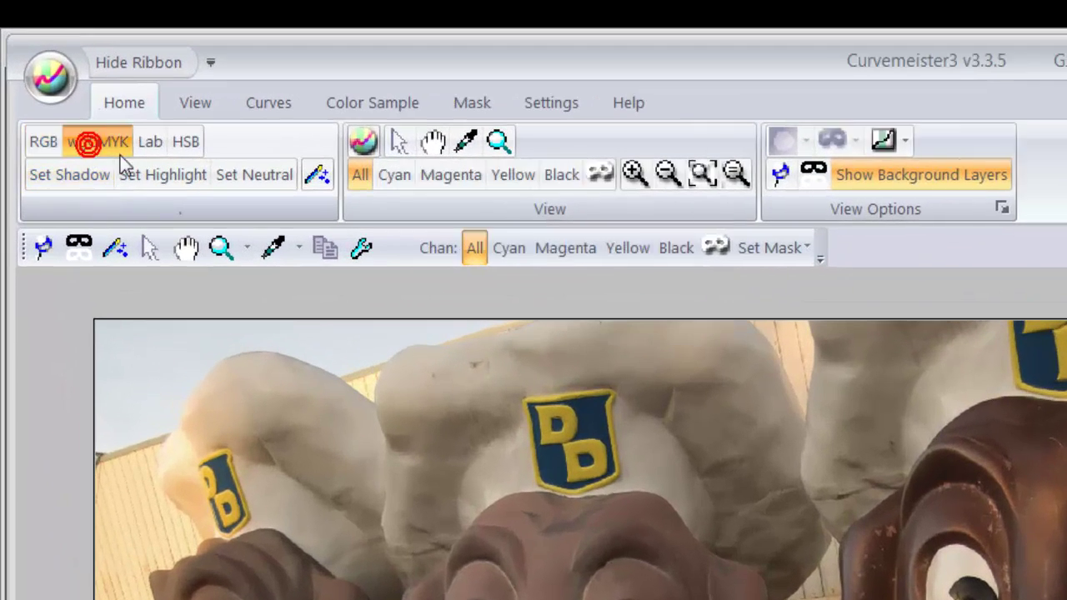
left_click(149, 143)
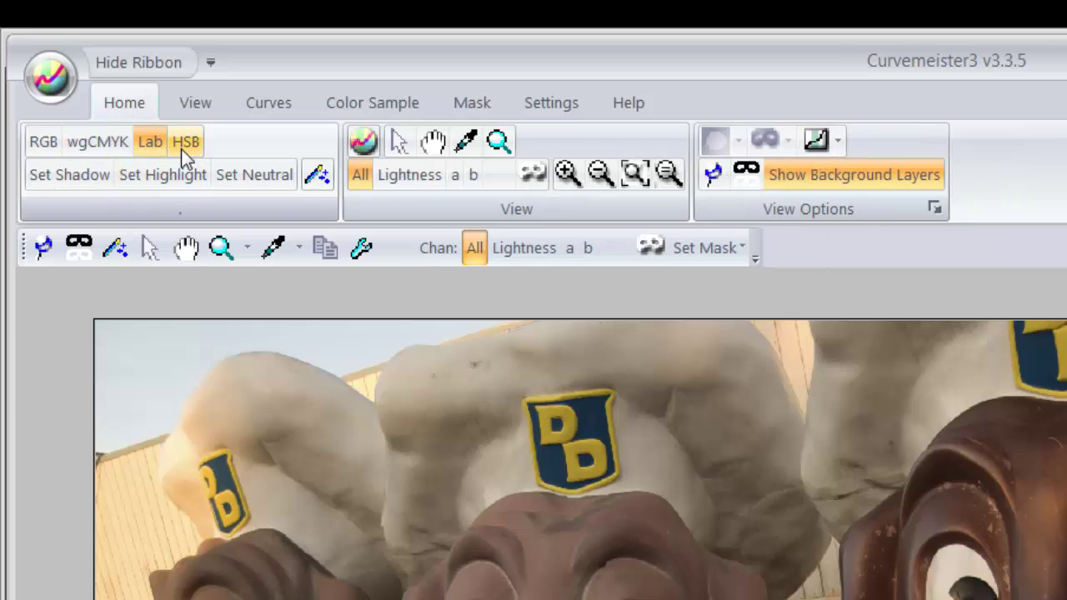
left_click(181, 147)
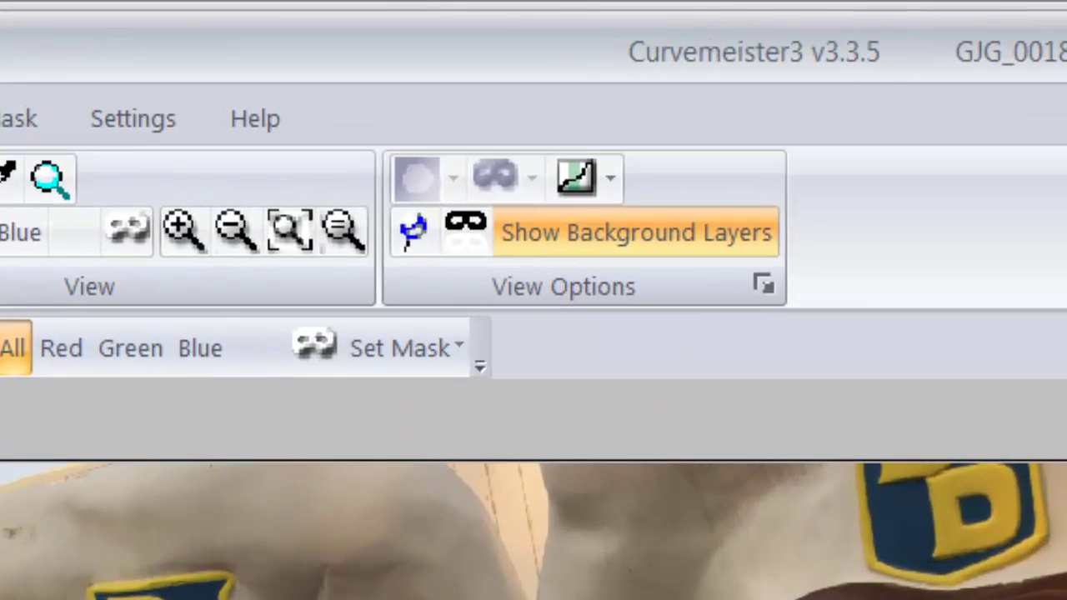
Add a control point at 131 on the RGB curve with HiLite Curve on, then turn the overlay off
left_click(506, 137)
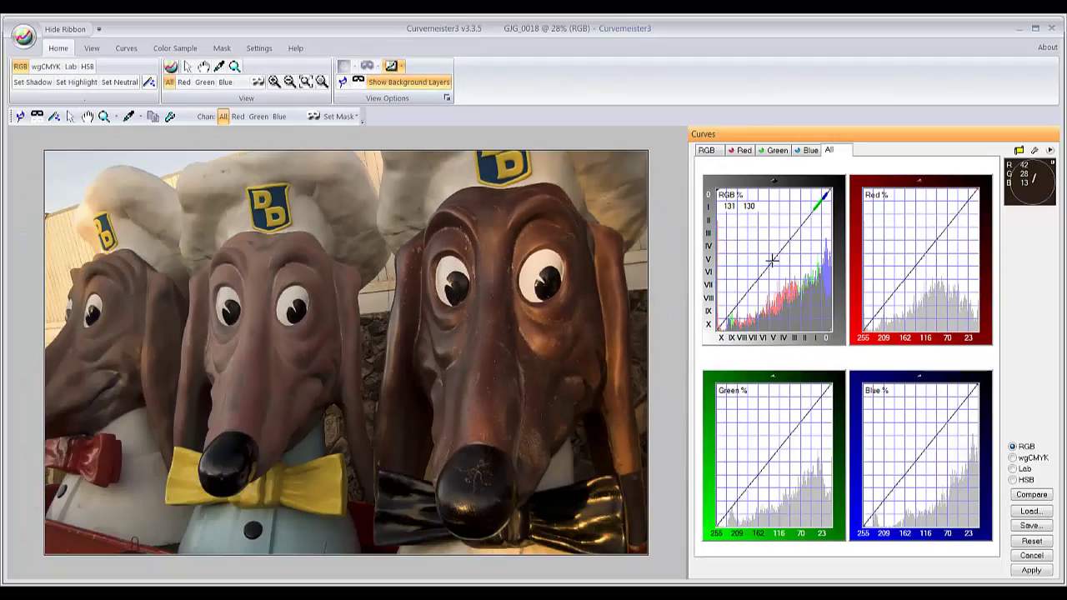
left_click(772, 260)
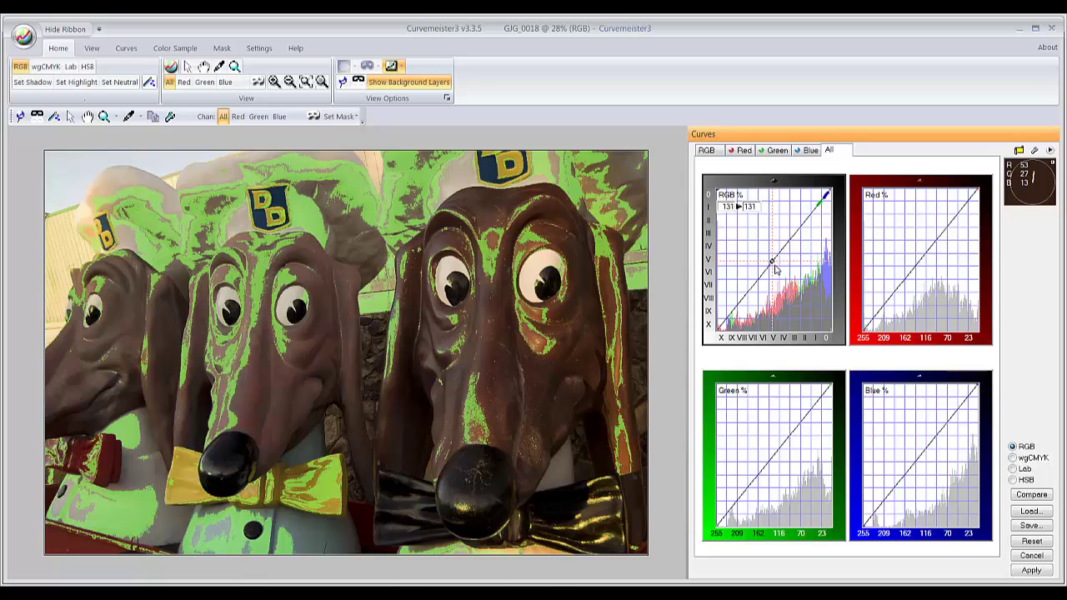
left_click(402, 66)
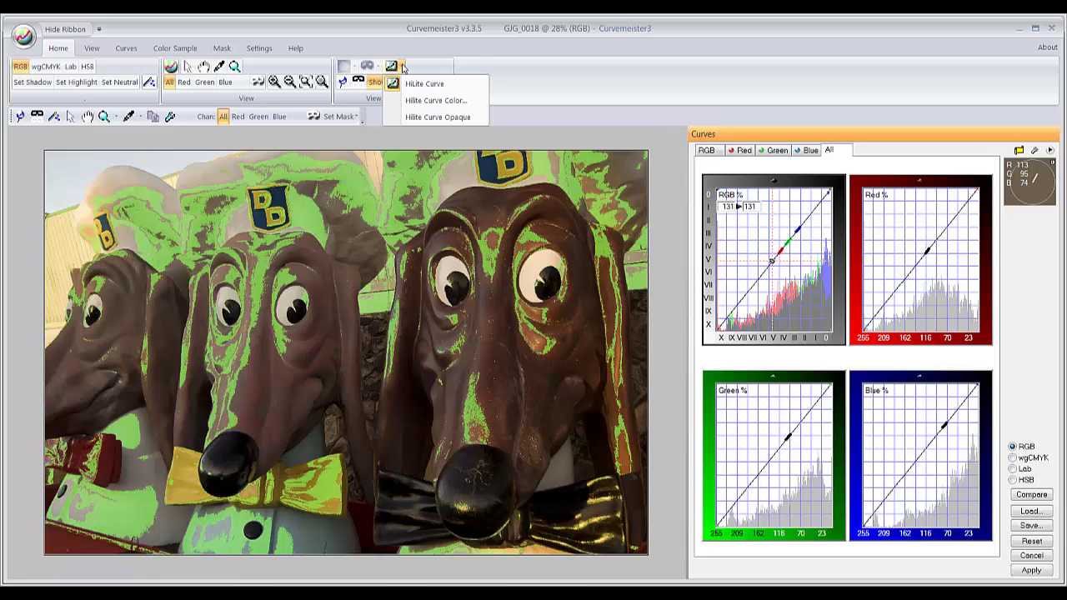
left_click(424, 84)
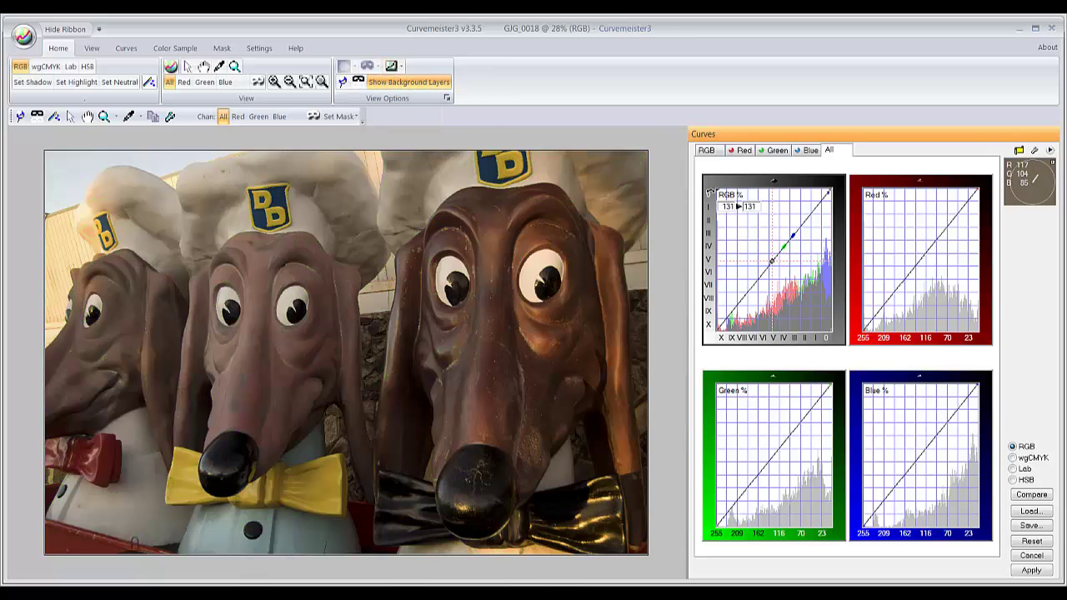
Show the single Red curve and drag the splitter to try narrower and wider curve panes
left_click(740, 151)
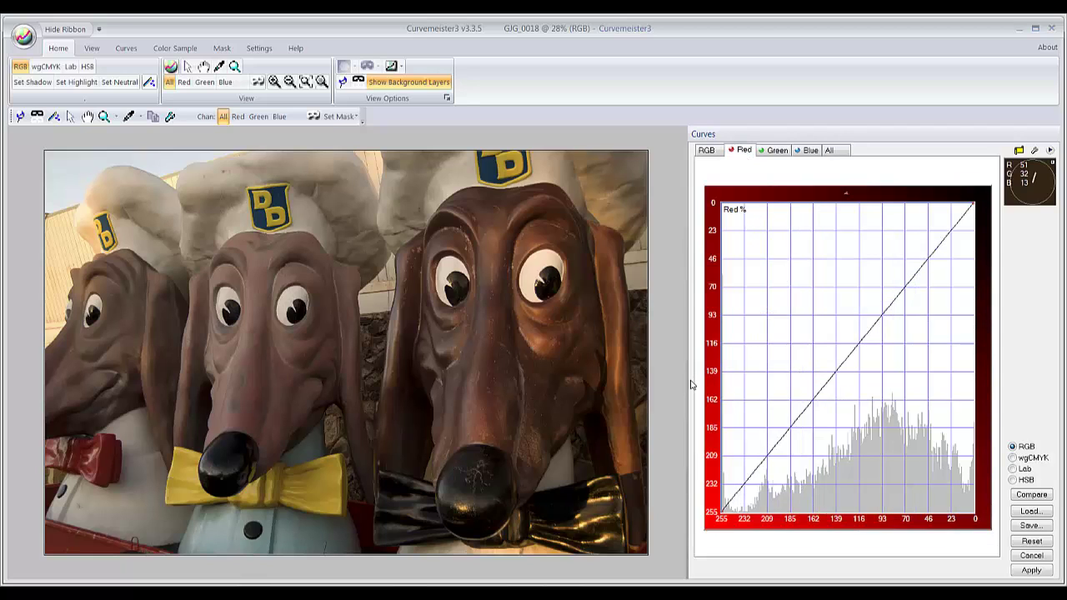
left_click_drag(687, 382, 575, 388)
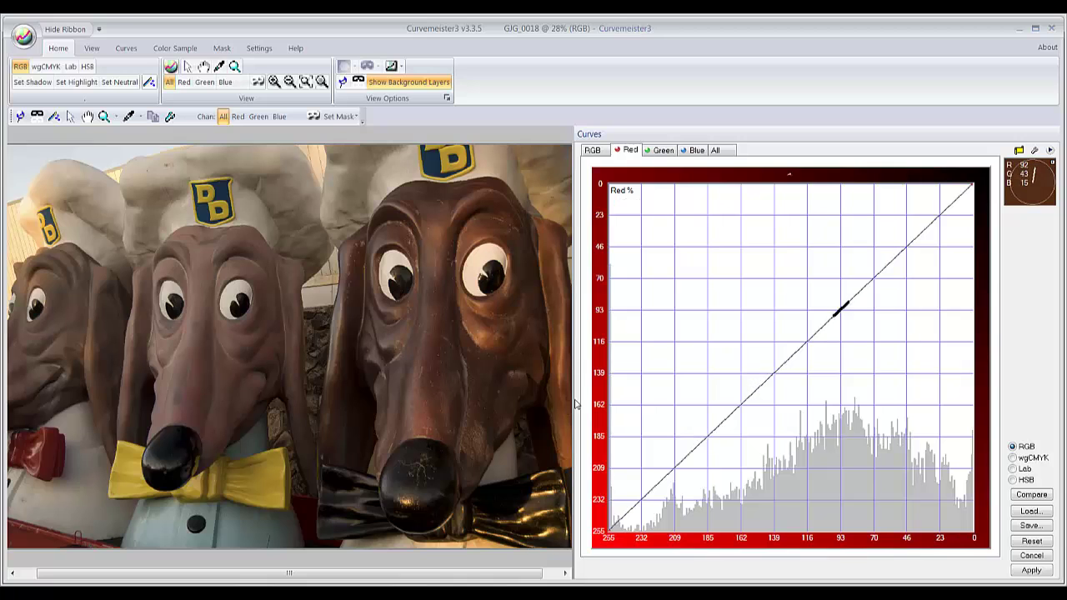
left_click_drag(573, 403, 437, 402)
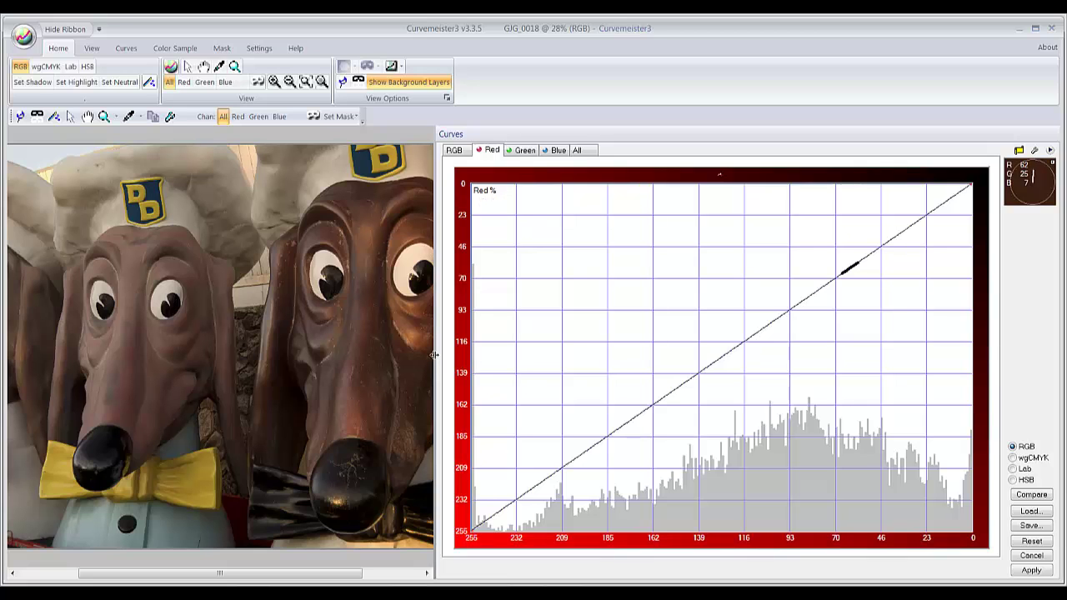
left_click_drag(434, 355, 699, 357)
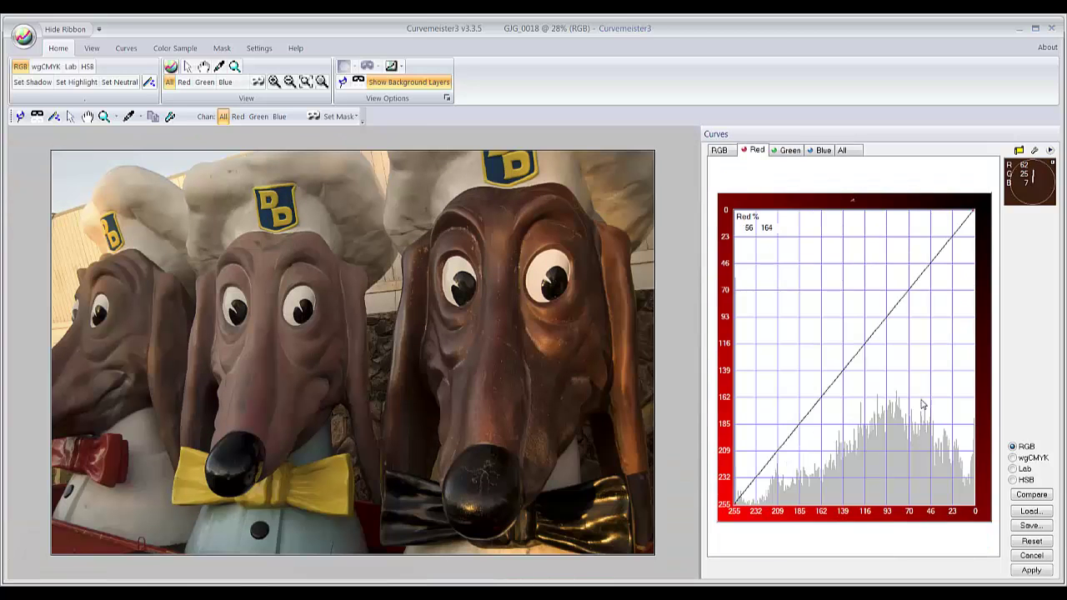
Switch the correction to Lab mode, show only the a-channel curve, and resize the Curves panel
left_click(1014, 470)
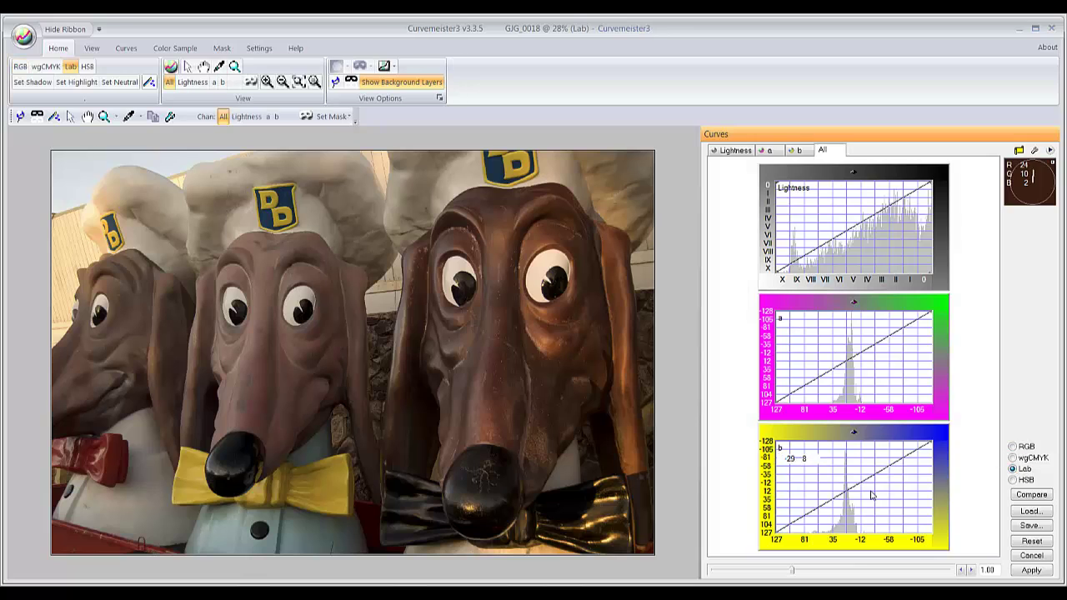
left_click(773, 153)
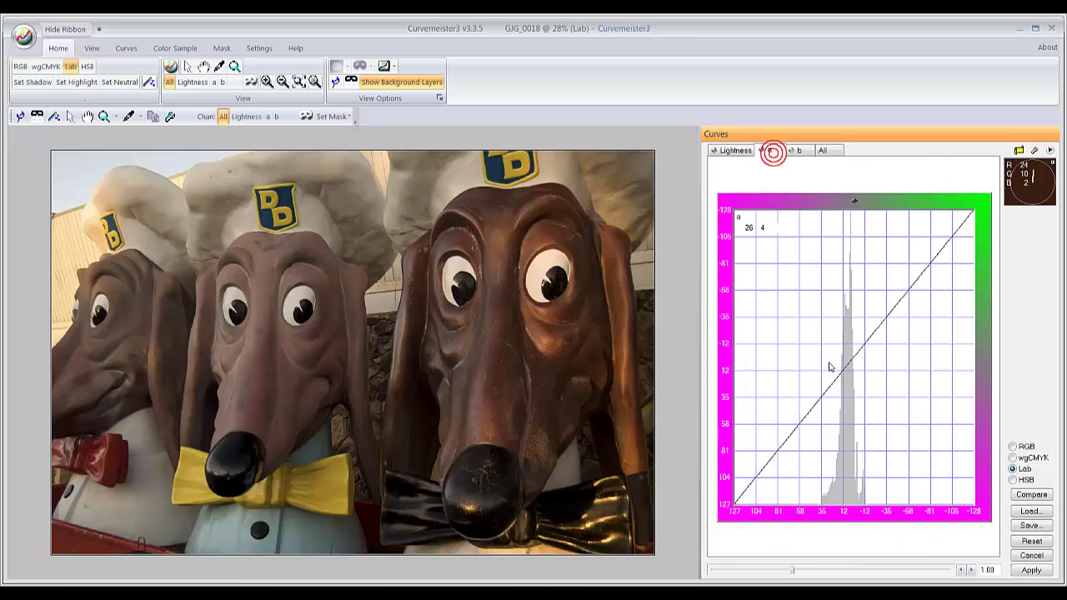
left_click_drag(698, 364, 423, 362)
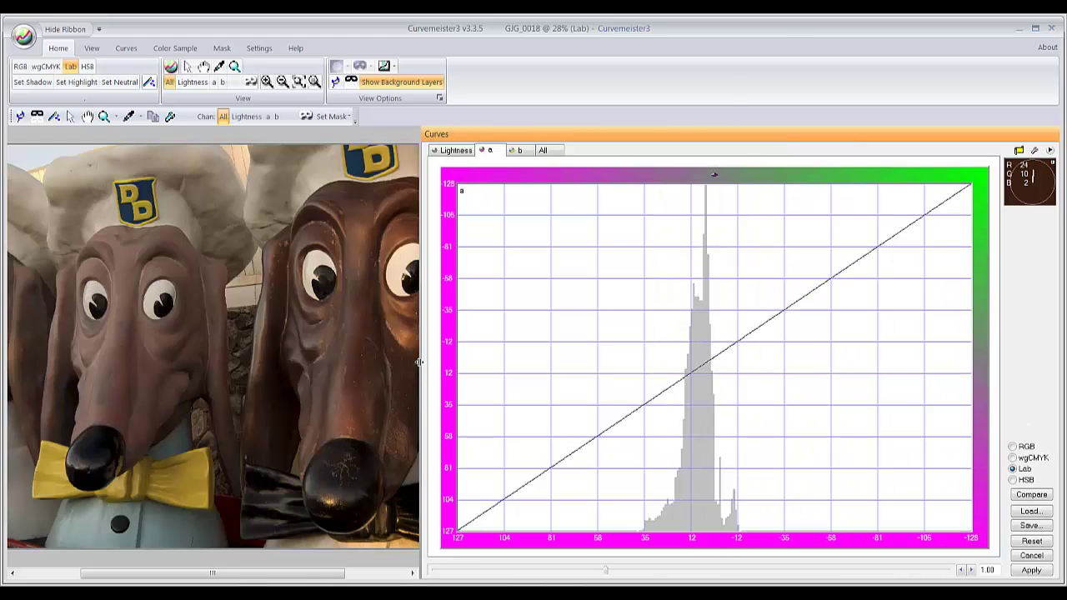
left_click_drag(419, 364, 763, 370)
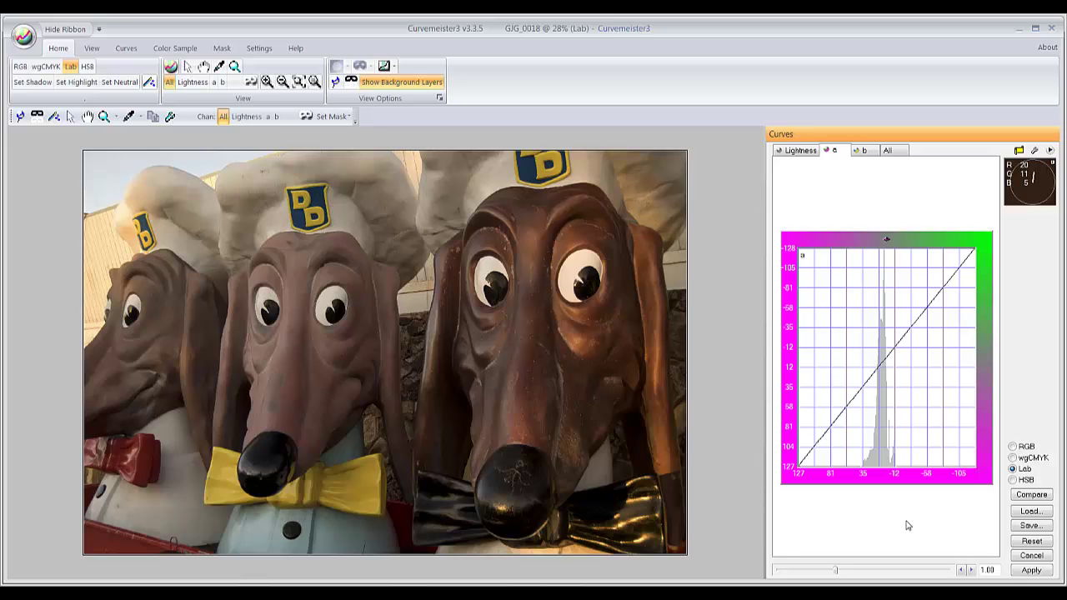
Place an Inverness Sky reference pin on the top-left sky and move its Lab readout box aside
left_click(20, 121)
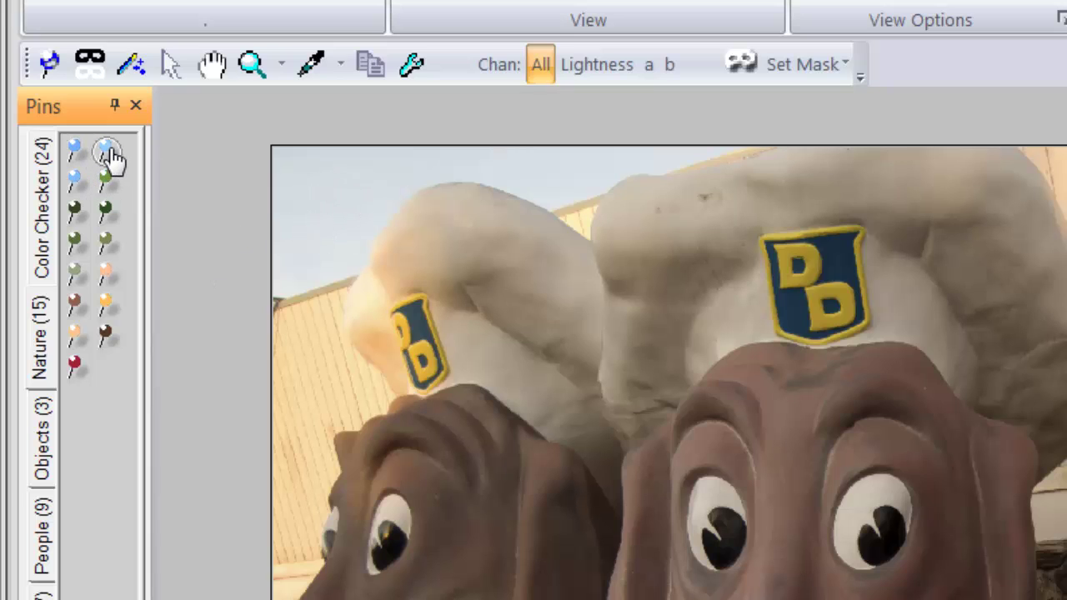
left_click_drag(105, 150, 304, 178)
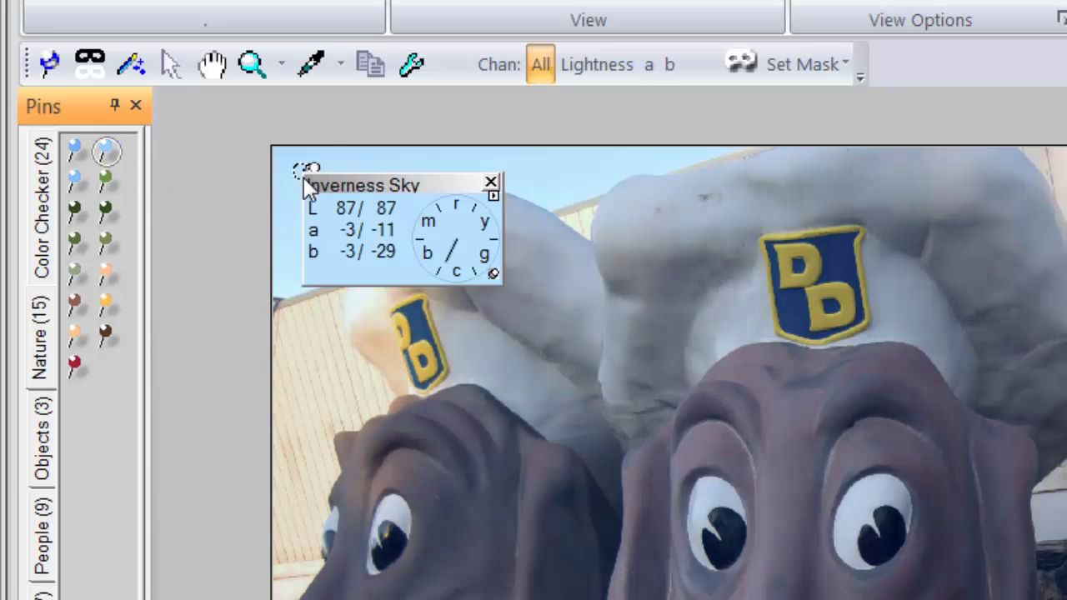
left_click_drag(407, 179, 353, 288)
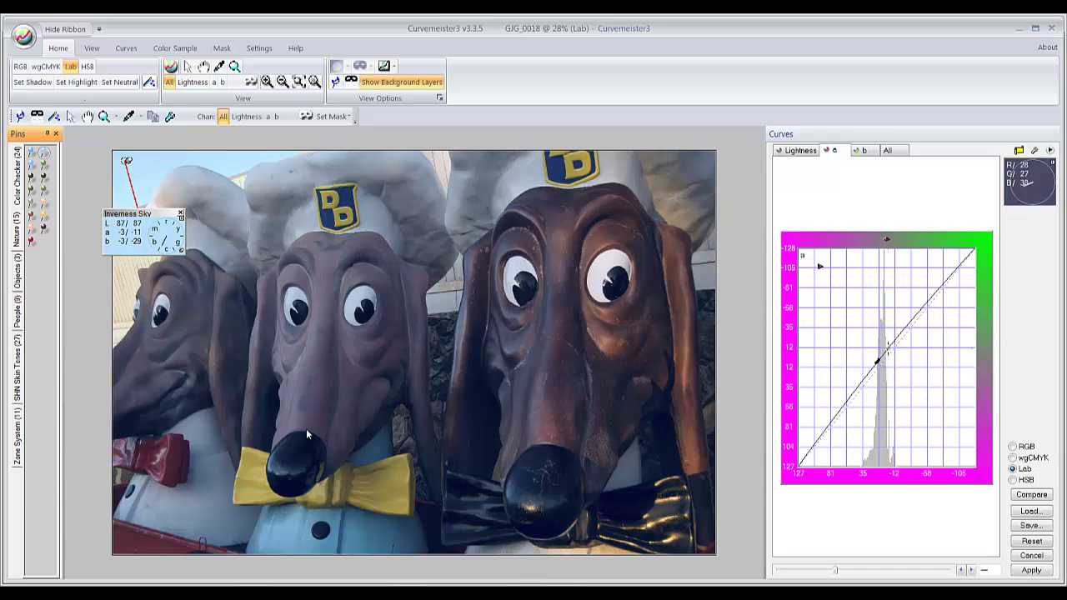
Back in RGB, set the middle statue's head as neutral and ease the Red curve so 209 maps to 173
left_click(1012, 447)
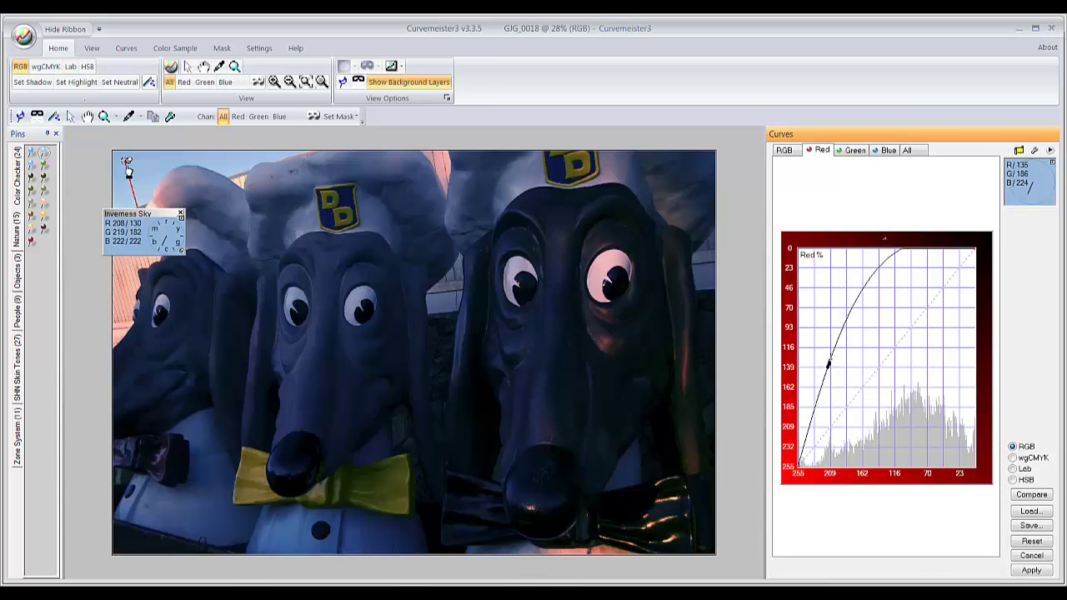
mouse_move(125, 161)
left_mouse_down()
mouse_move(131, 169)
mouse_move(136, 159)
left_mouse_up()
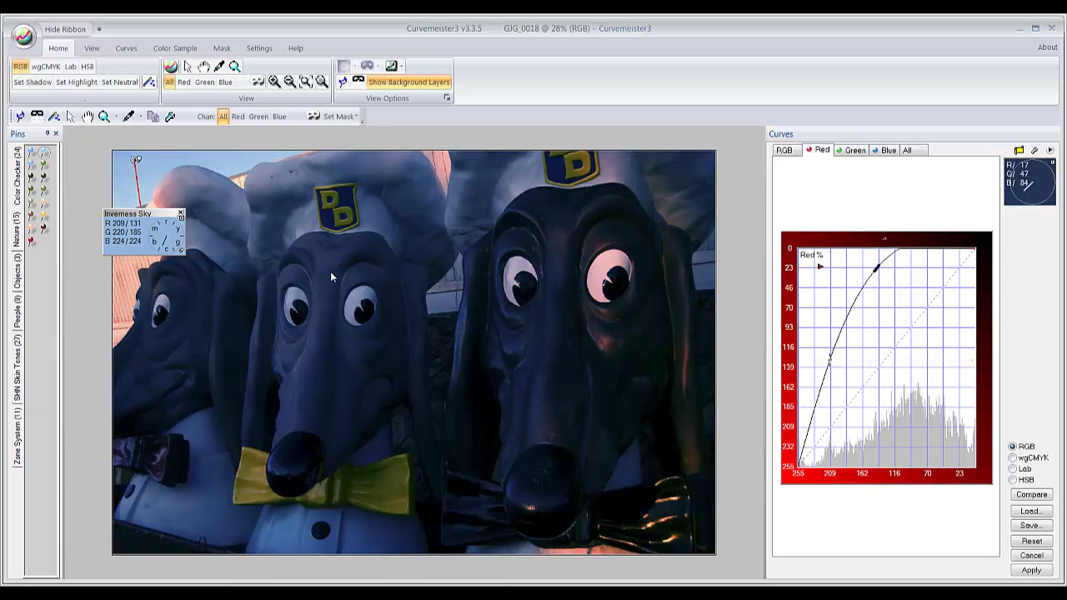
right_click(356, 292)
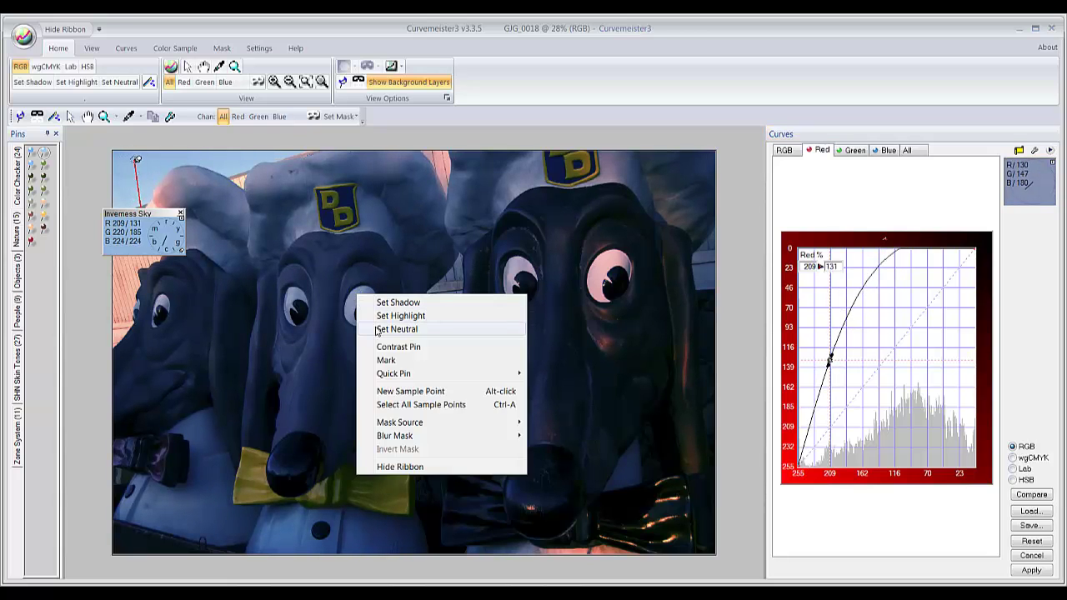
left_click(379, 328)
left_click_drag(356, 296, 351, 304)
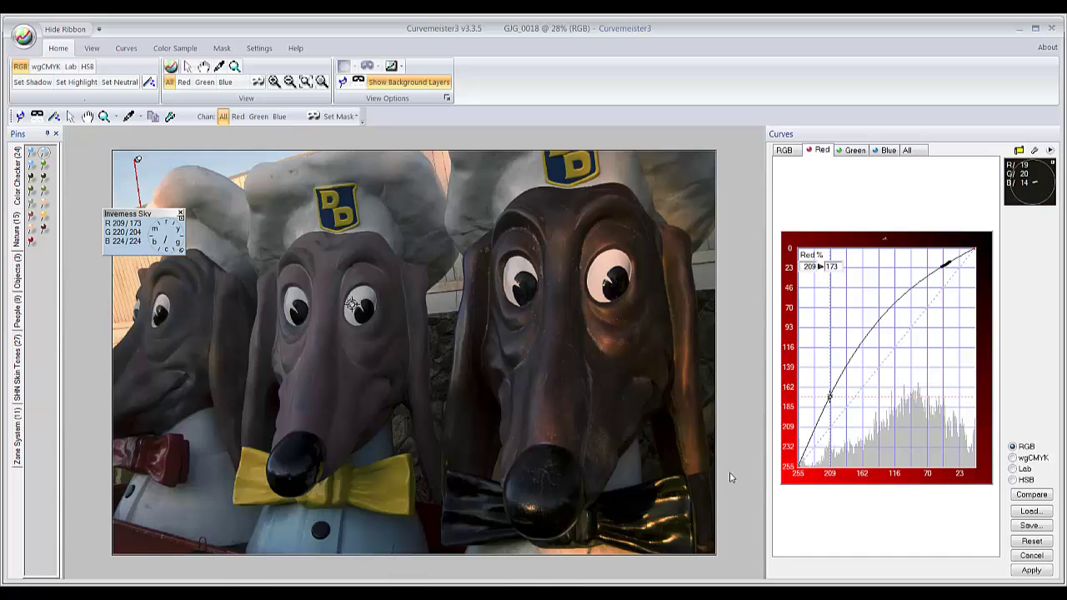
left_click(1031, 496)
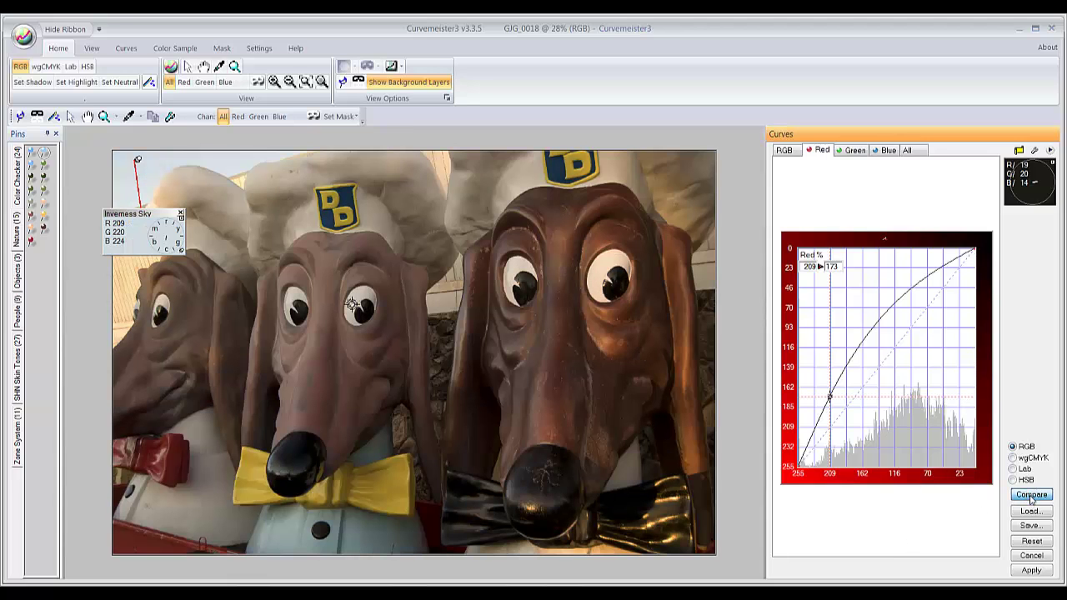
left_click(1030, 496)
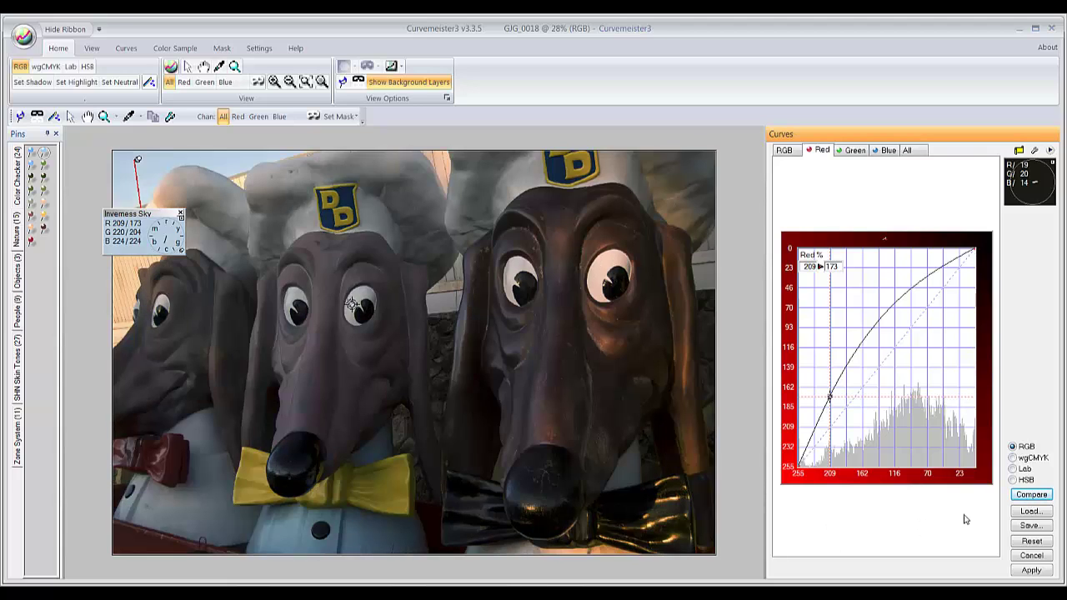
left_click(1028, 497)
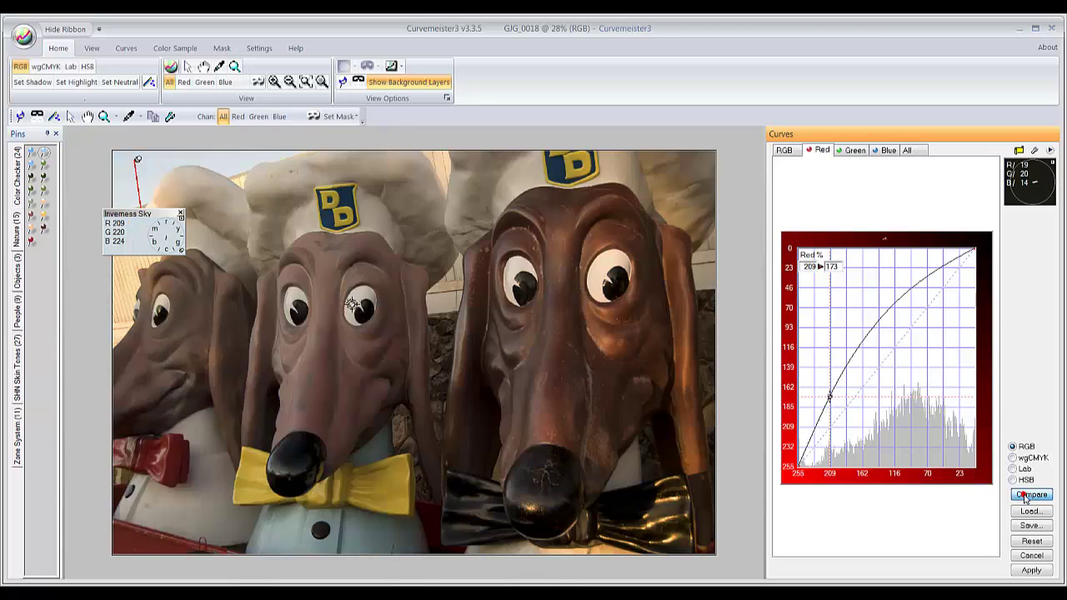
left_click(1028, 497)
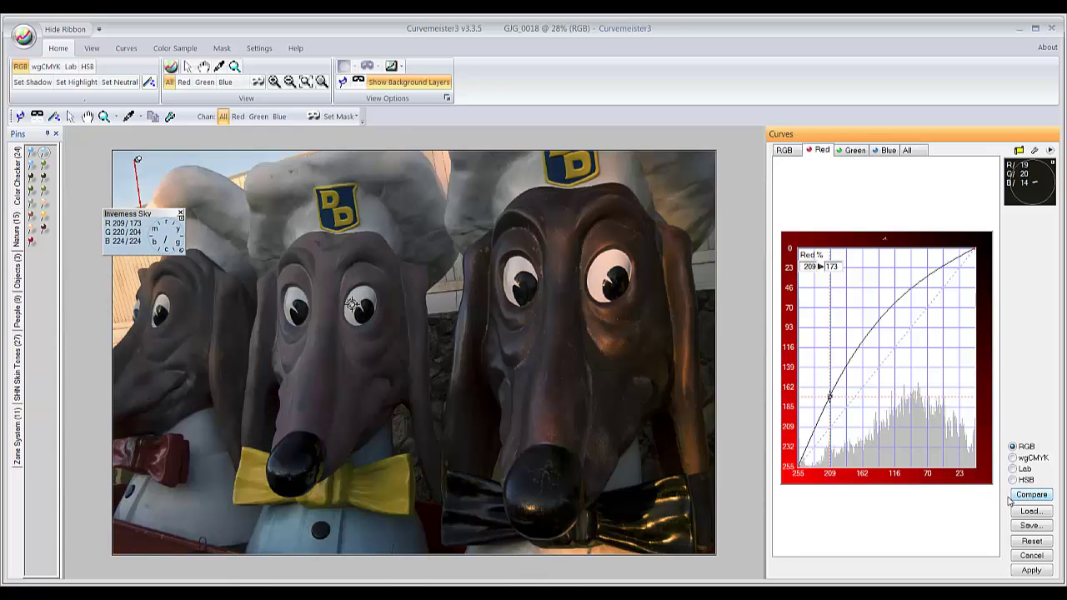
left_click(1024, 497)
left_click(1023, 496)
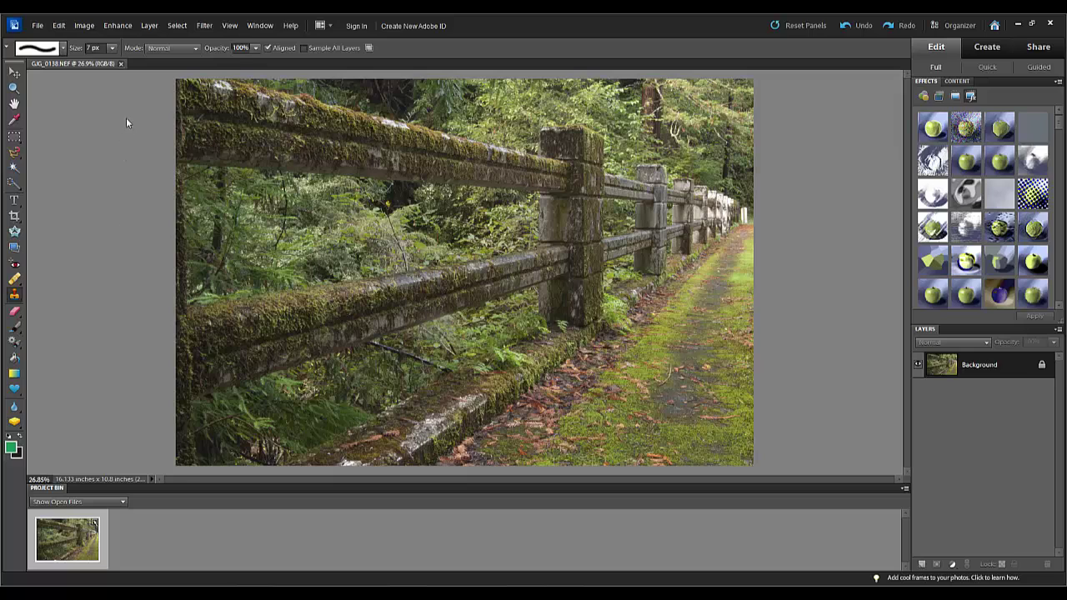
Launch Filter > CurveMeister > Curvemeister 3 on the mossy fence photo
left_click(202, 28)
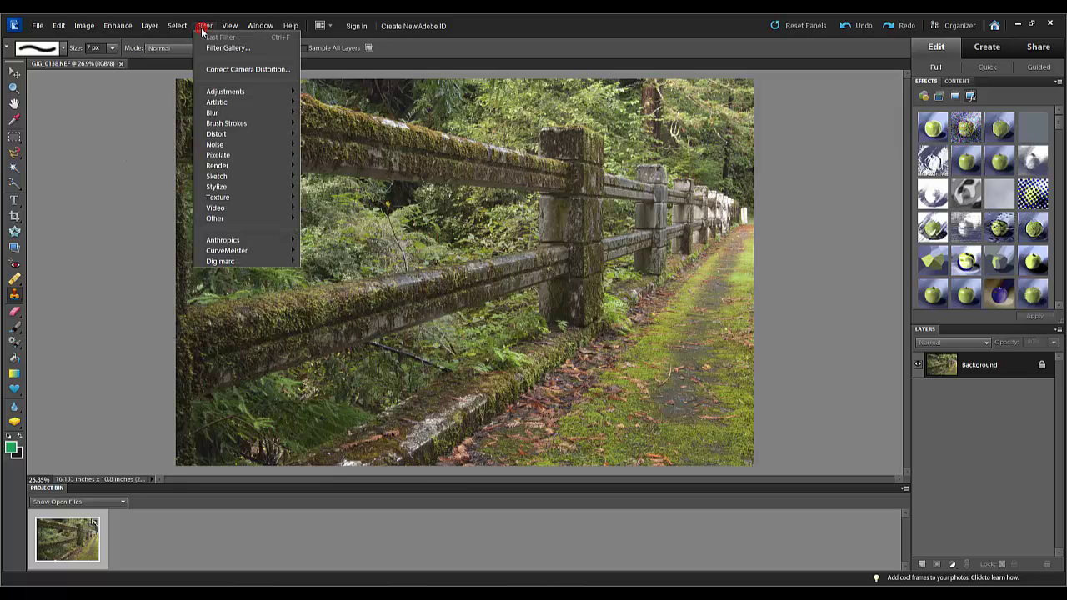
mouse_move(212, 250)
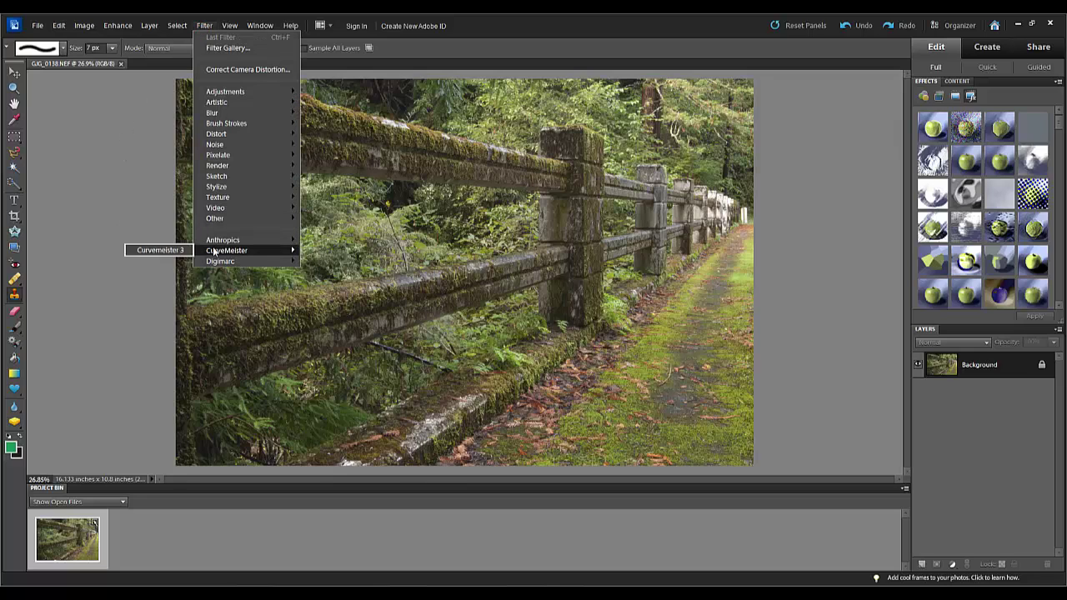
left_click(171, 250)
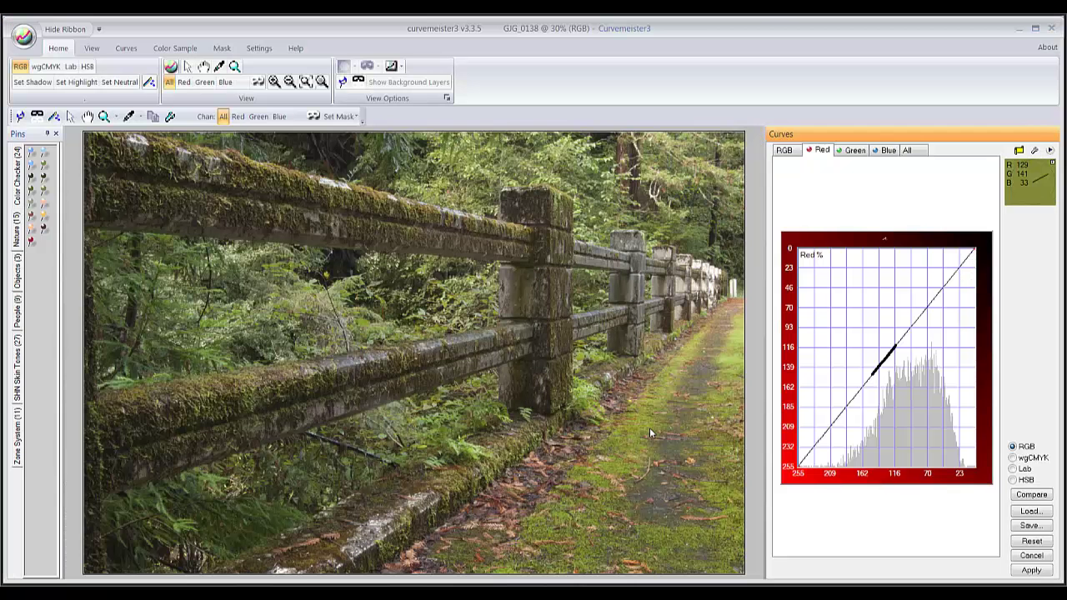
In Lab mode, pull the Lightness curve's black and white endpoints inward to boost contrast
left_click(1013, 469)
left_click(800, 150)
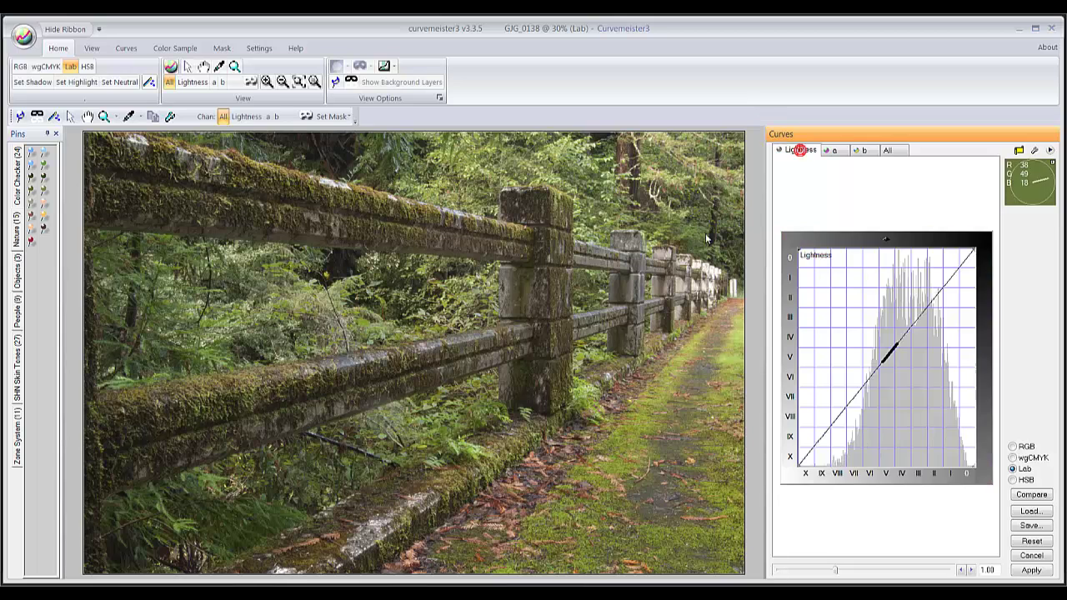
key("ctrl+minus")
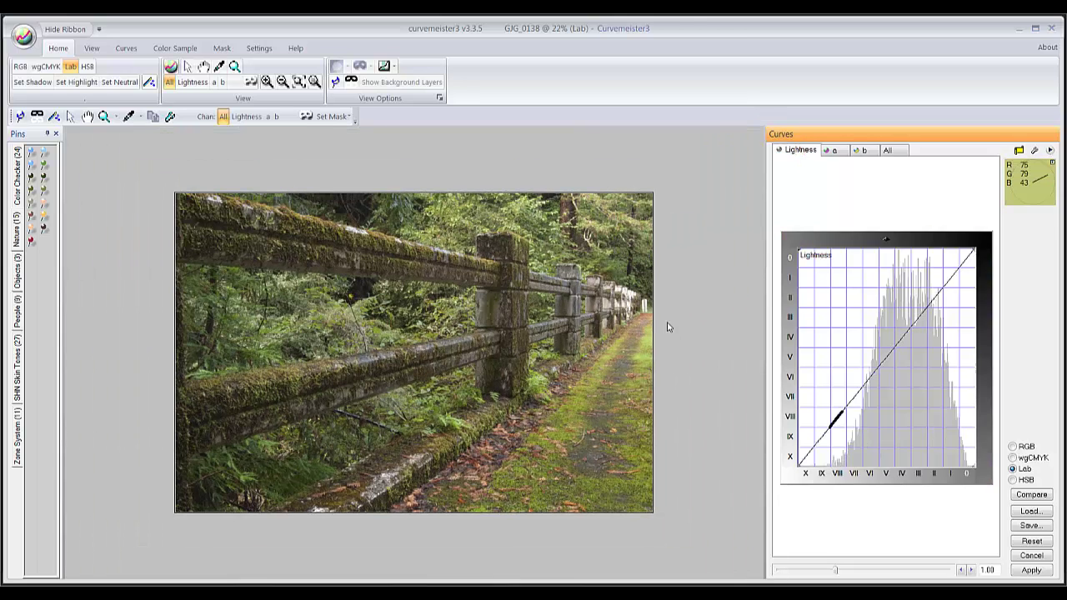
left_click_drag(798, 361, 825, 363)
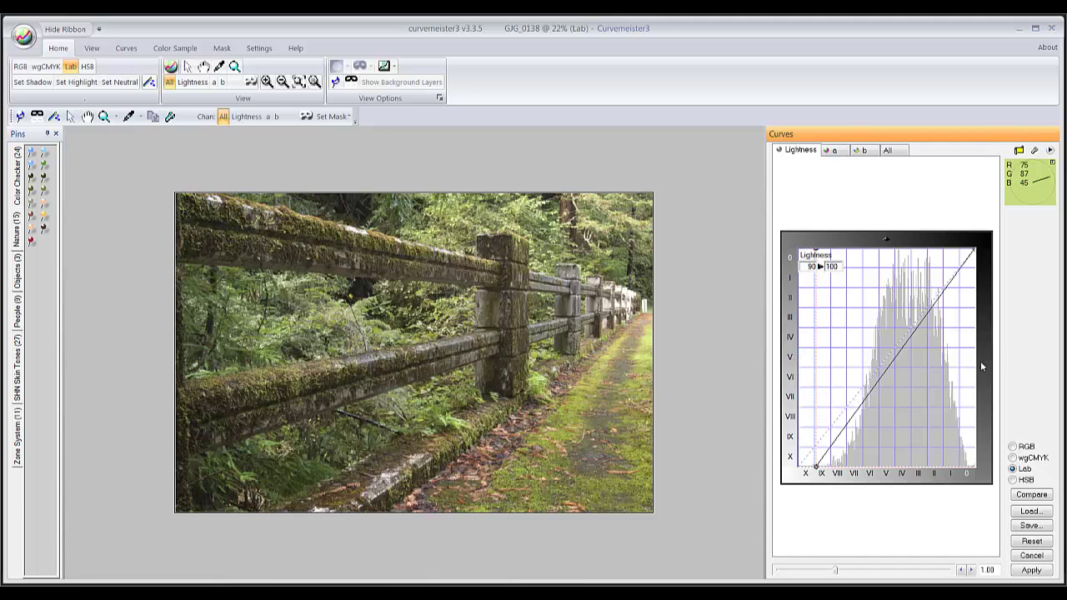
left_click(975, 363)
left_click_drag(975, 364, 953, 412)
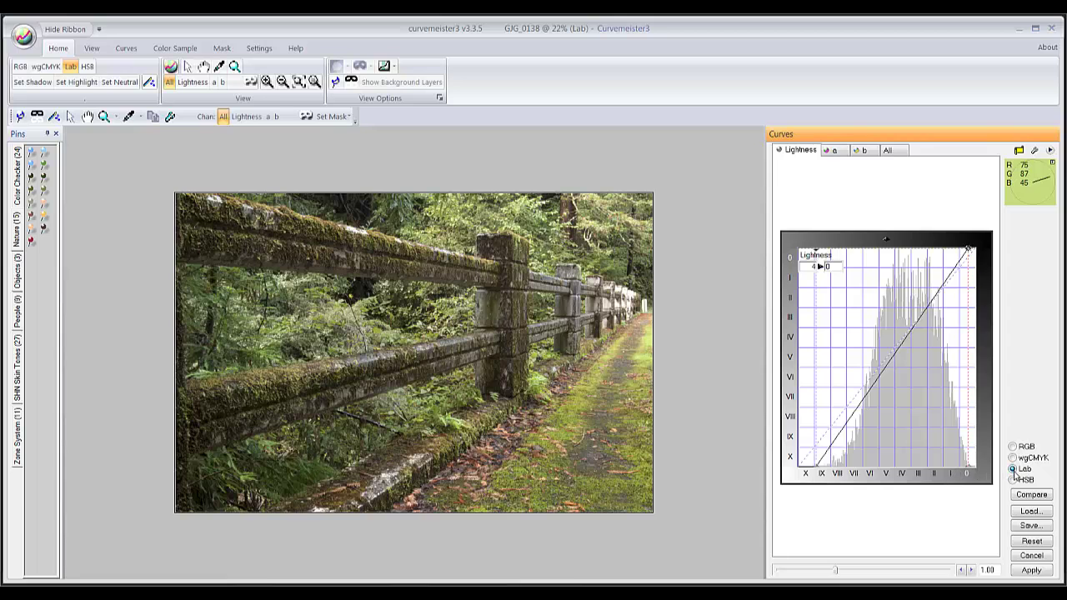
Apply the first Lightness correction, then relaunch Curvemeister 3 on the corrected fence photo
left_click(1022, 571)
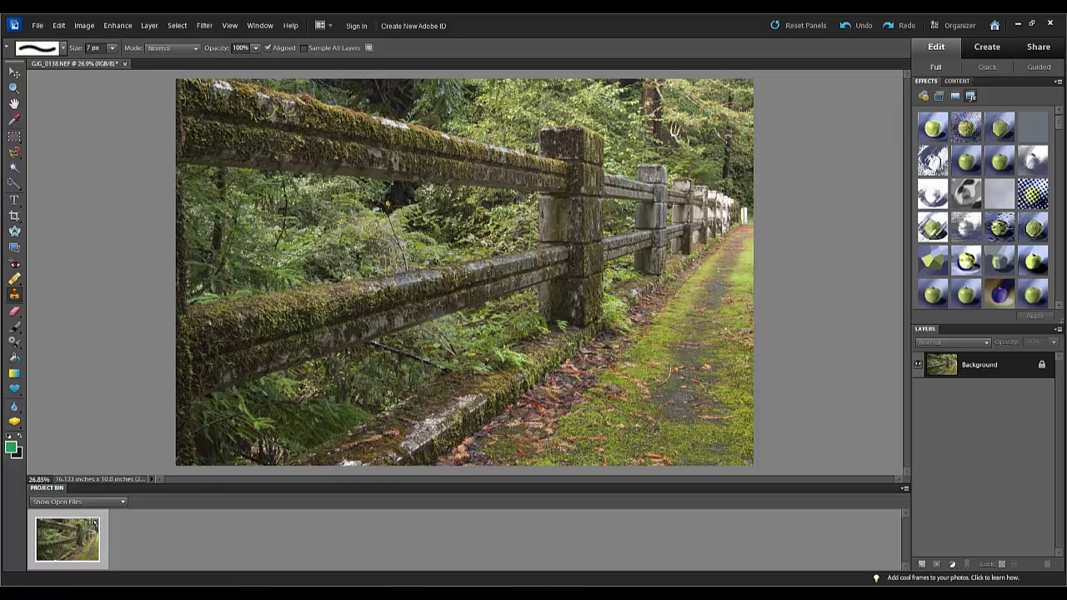
left_click(205, 26)
mouse_move(219, 252)
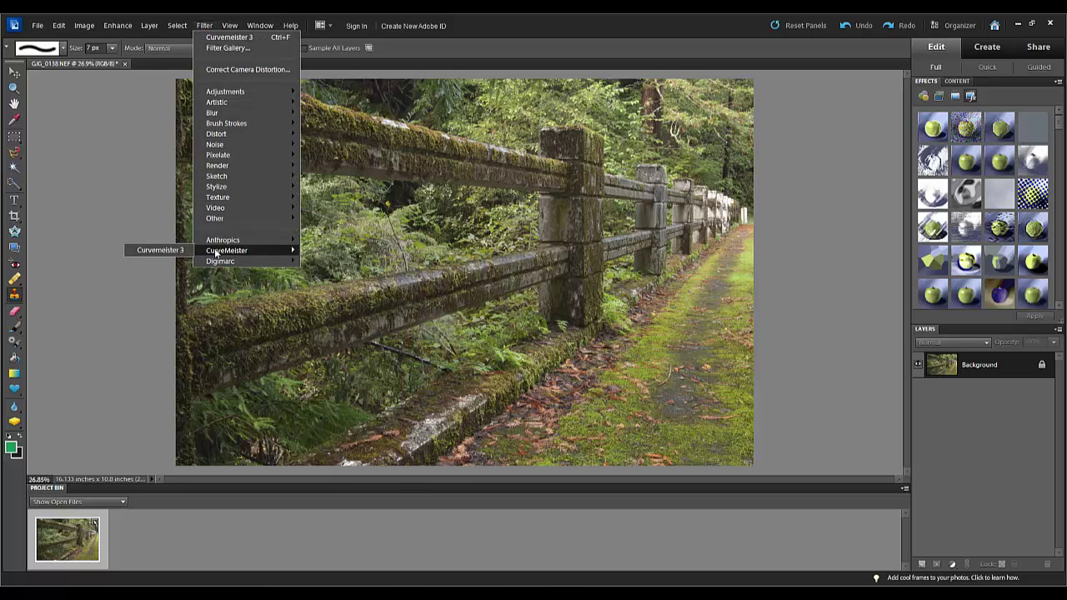
left_click(160, 250)
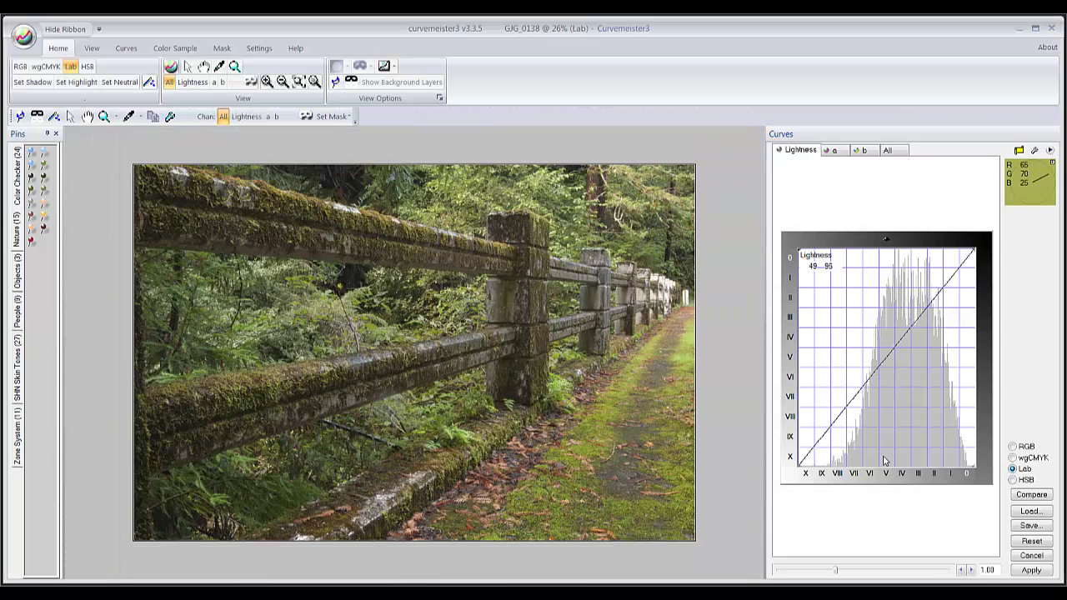
Set the fence post as neutral and the distant pale post as highlight, mapping white 100 to 98
right_click(586, 302)
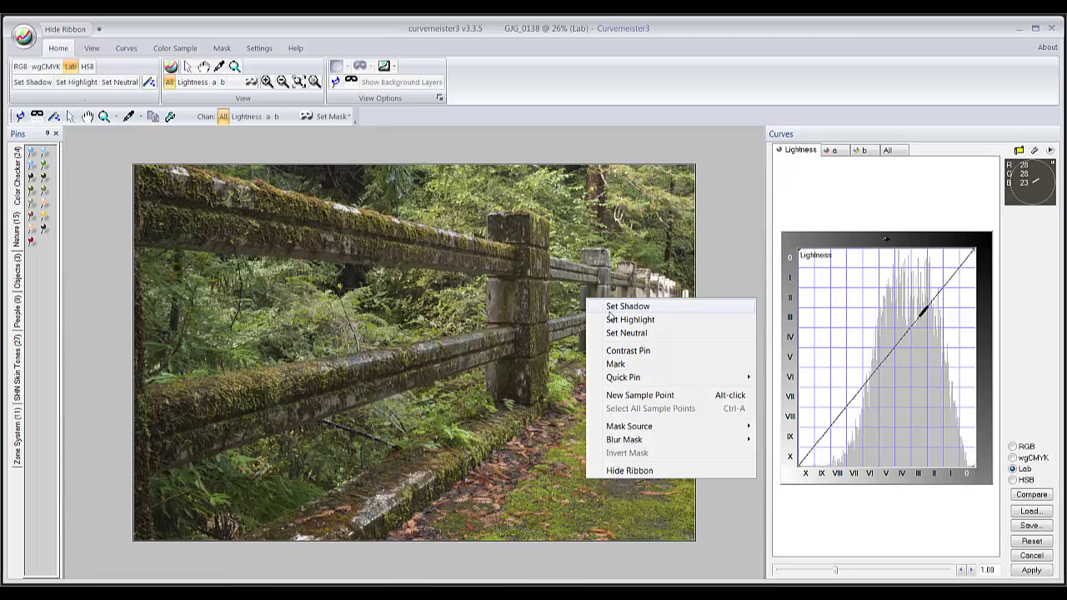
left_click(614, 334)
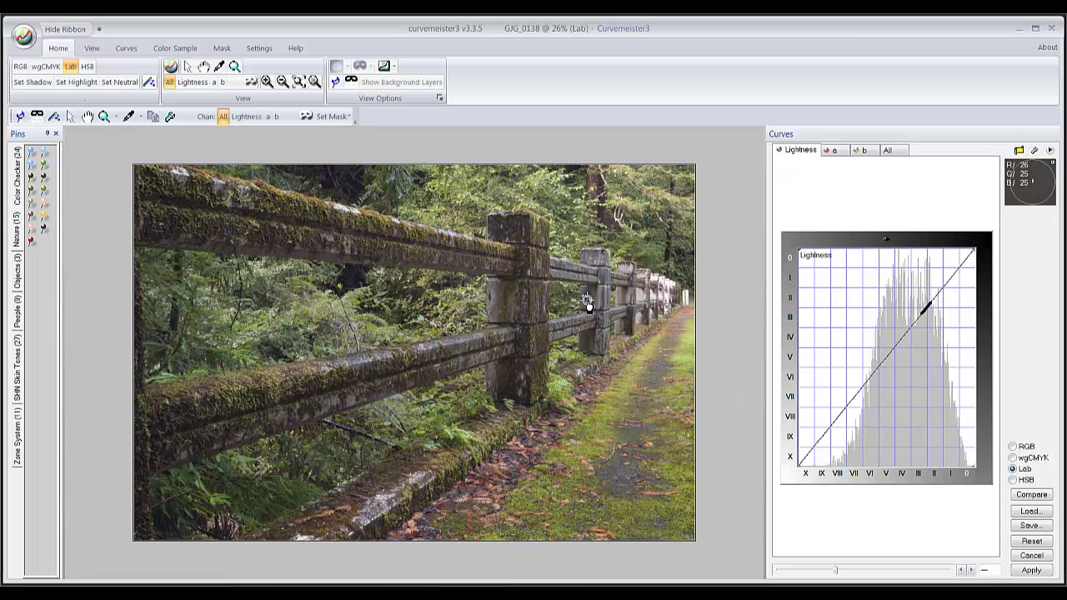
left_click(587, 298)
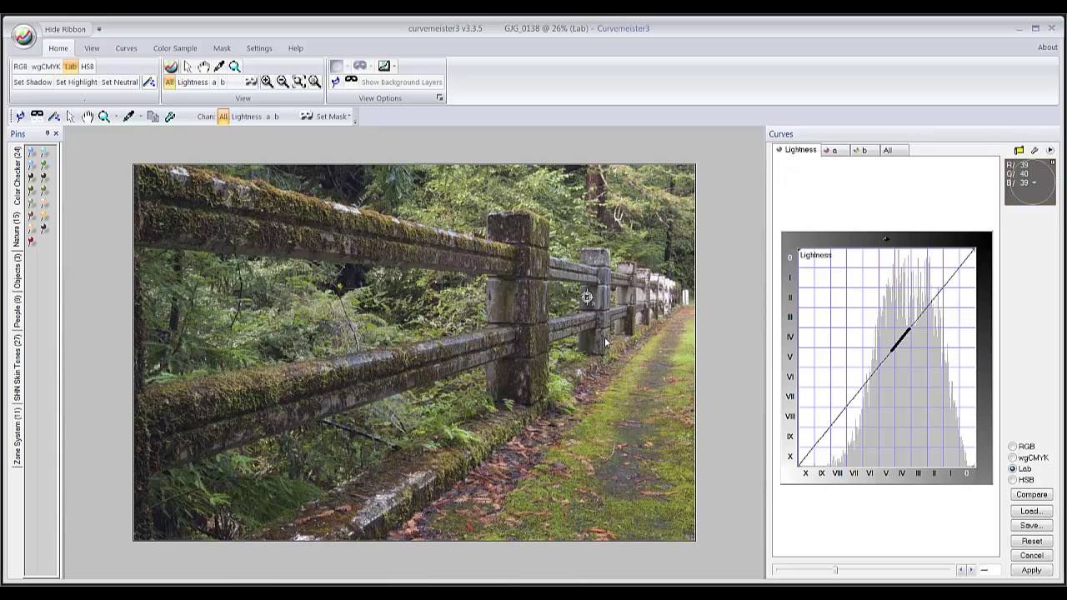
right_click(667, 285)
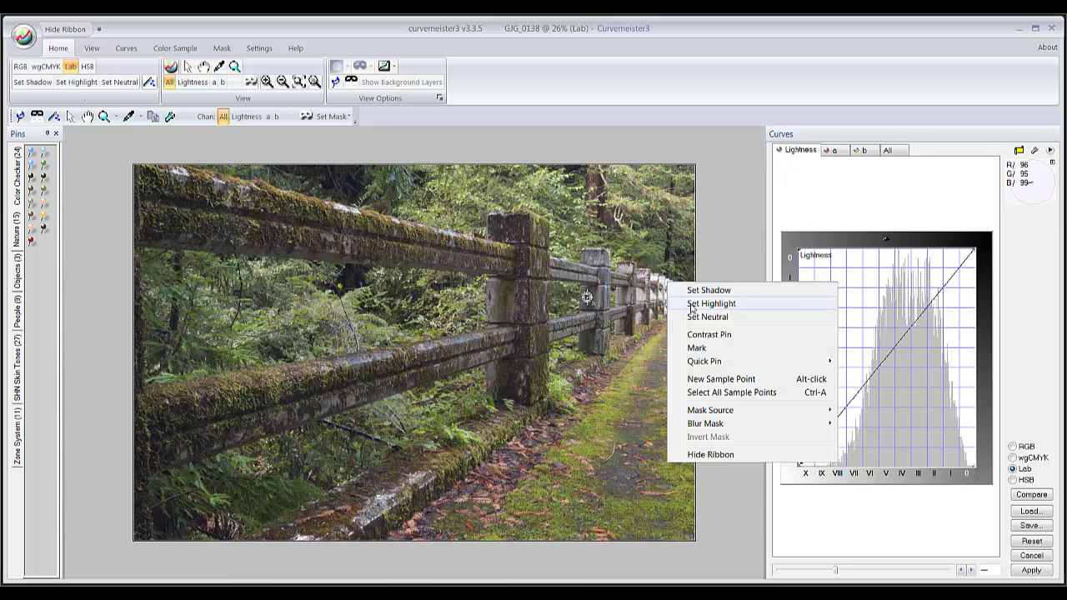
left_click(710, 303)
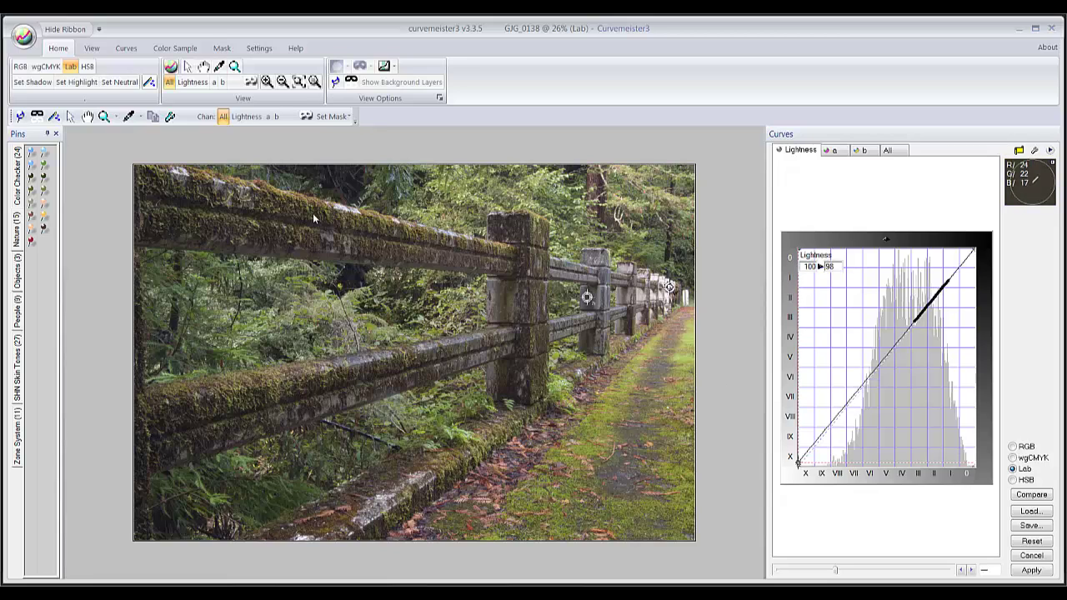
Set the dark foliage as shadow (black 4 to 1), trim the curve end short of clipping, and pin the lower-left corner
right_click(353, 197)
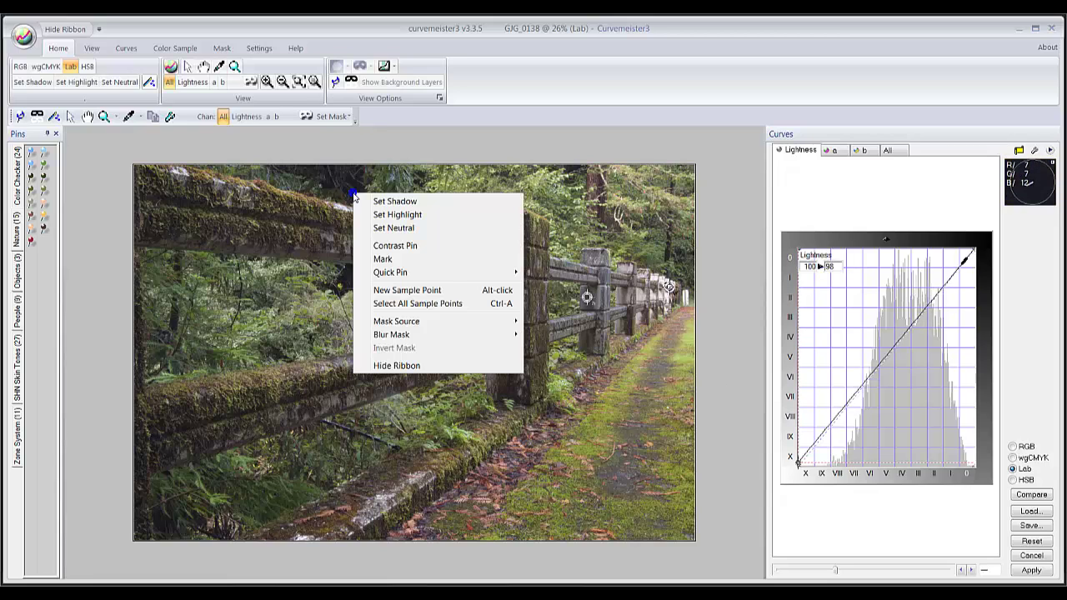
left_click(381, 203)
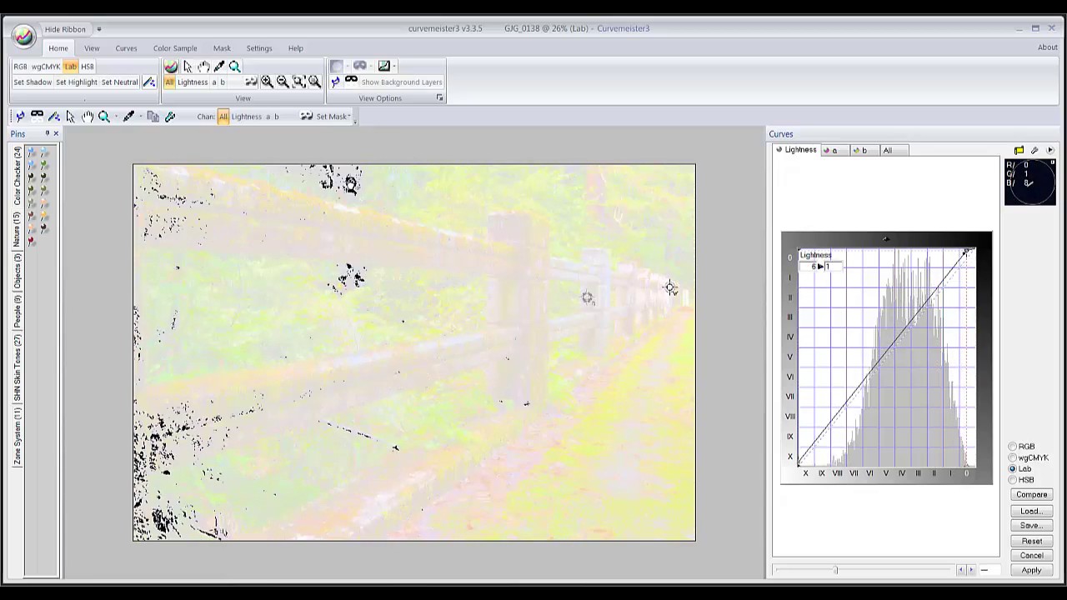
mouse_move(965, 251)
left_mouse_down()
mouse_move(942, 250)
mouse_move(968, 250)
left_mouse_up()
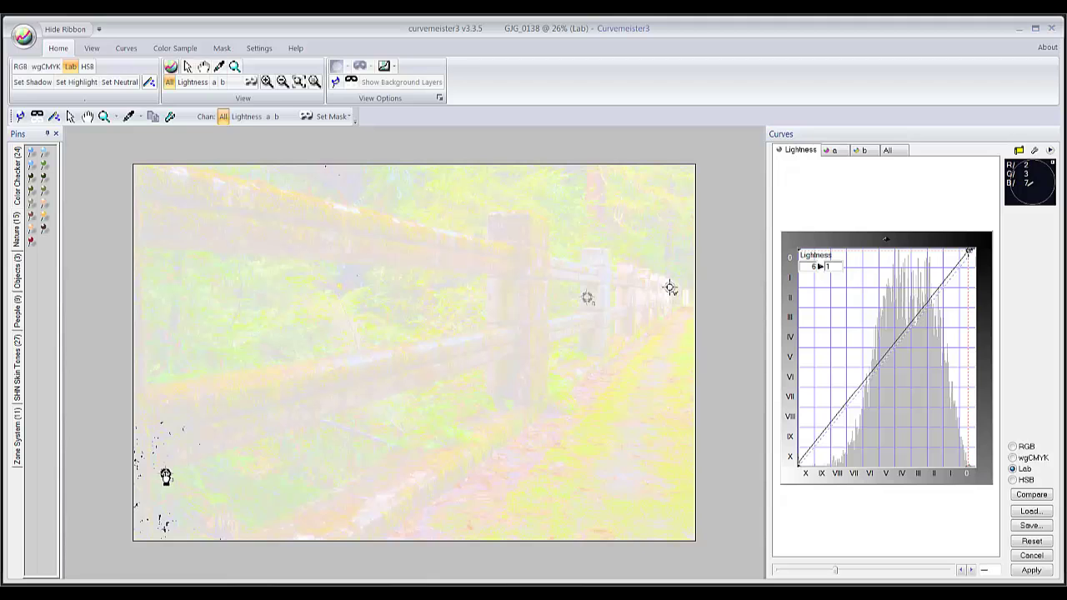
left_click(166, 476)
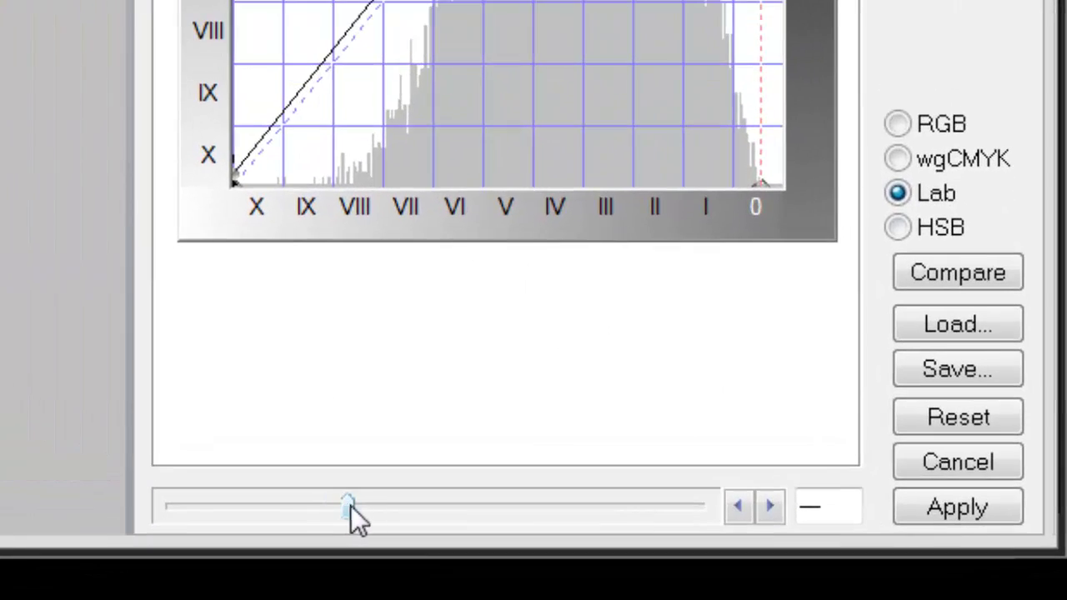
Raise the colour intensity slider to about 1.67 so the red leaves and green moss look more vivid
left_click_drag(350, 506, 403, 516)
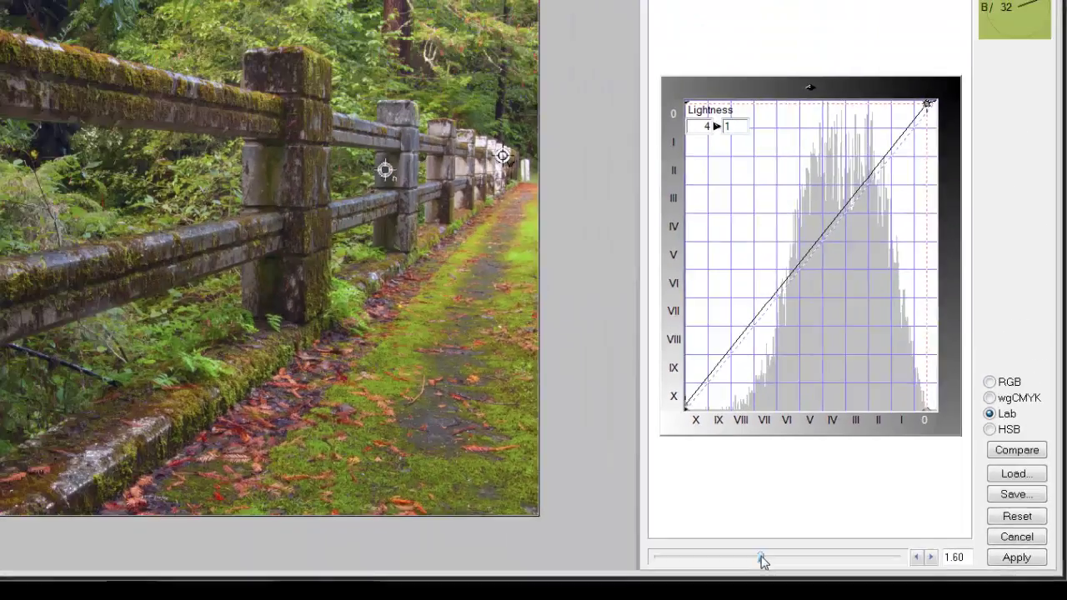
left_click_drag(761, 560, 765, 557)
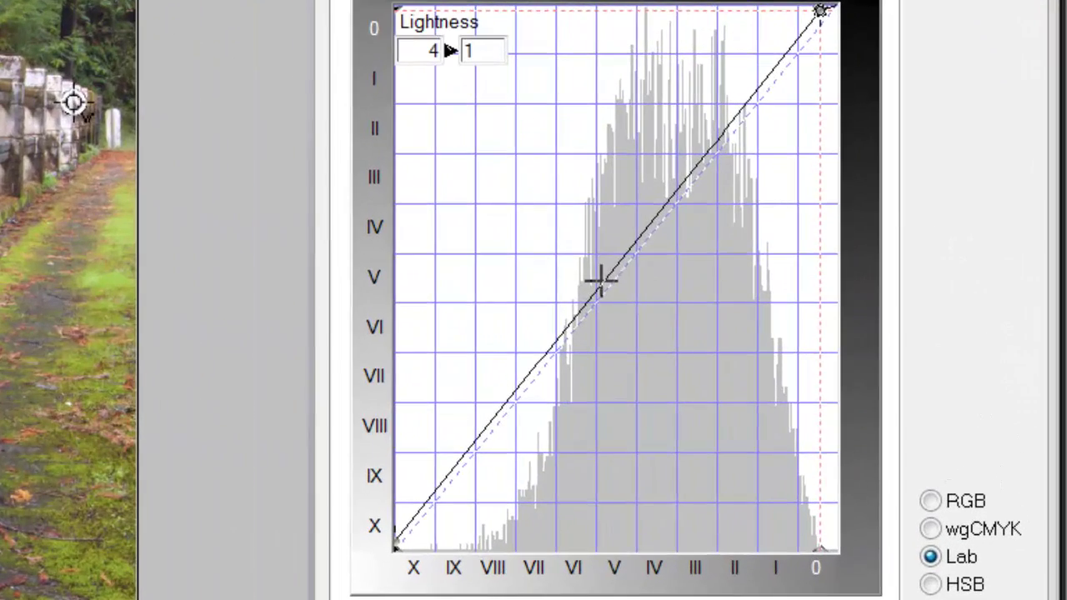
Bend the Lightness curve into an S-shape with two midtone points, then apply the Lab correction
left_click(600, 282)
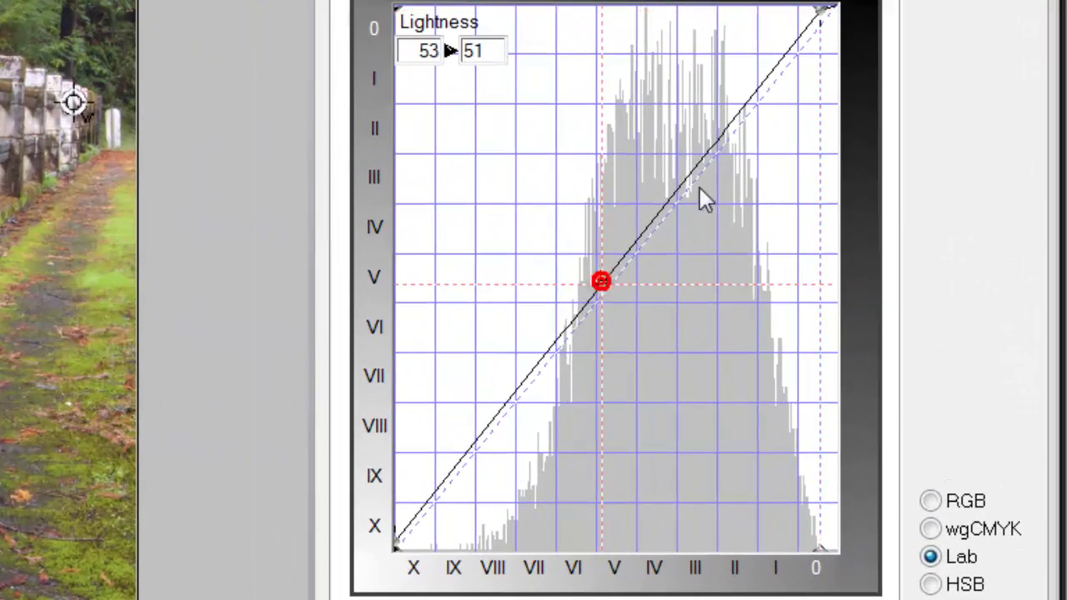
left_click(719, 143)
left_click_drag(650, 571, 774, 553)
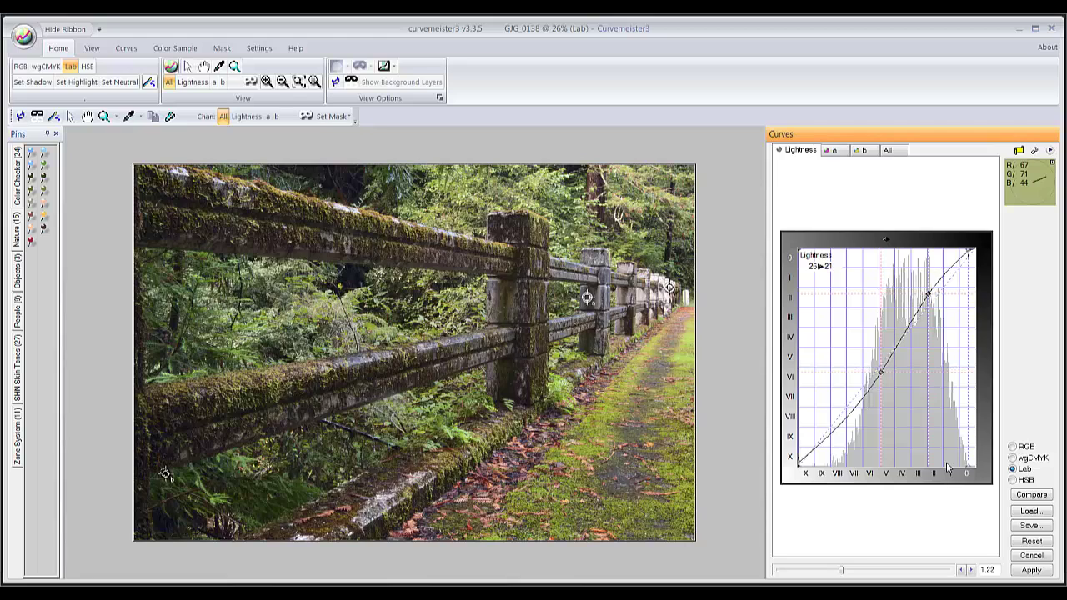
left_click(1031, 571)
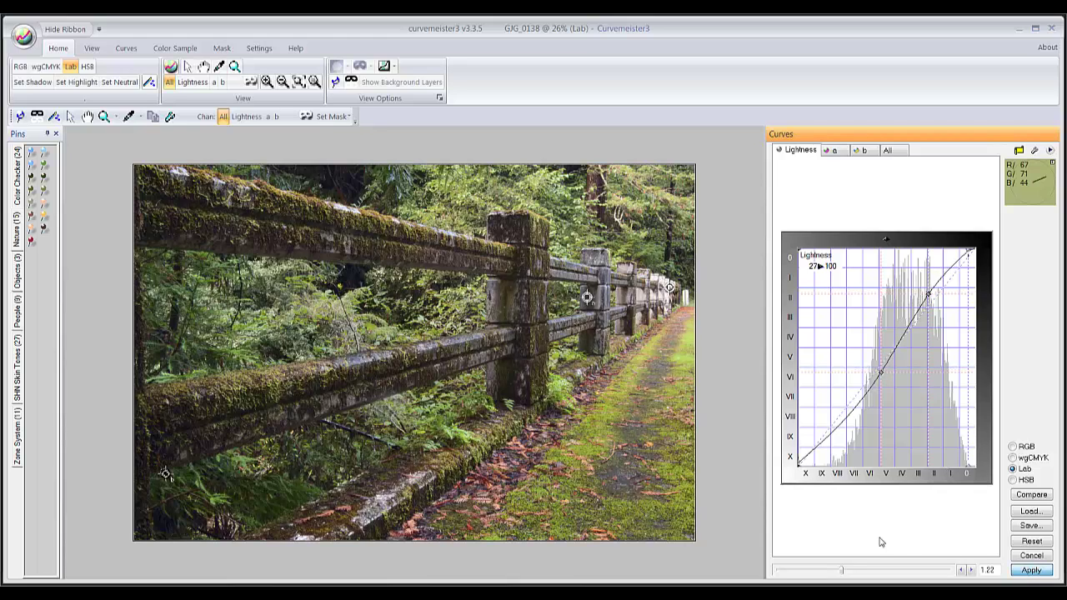